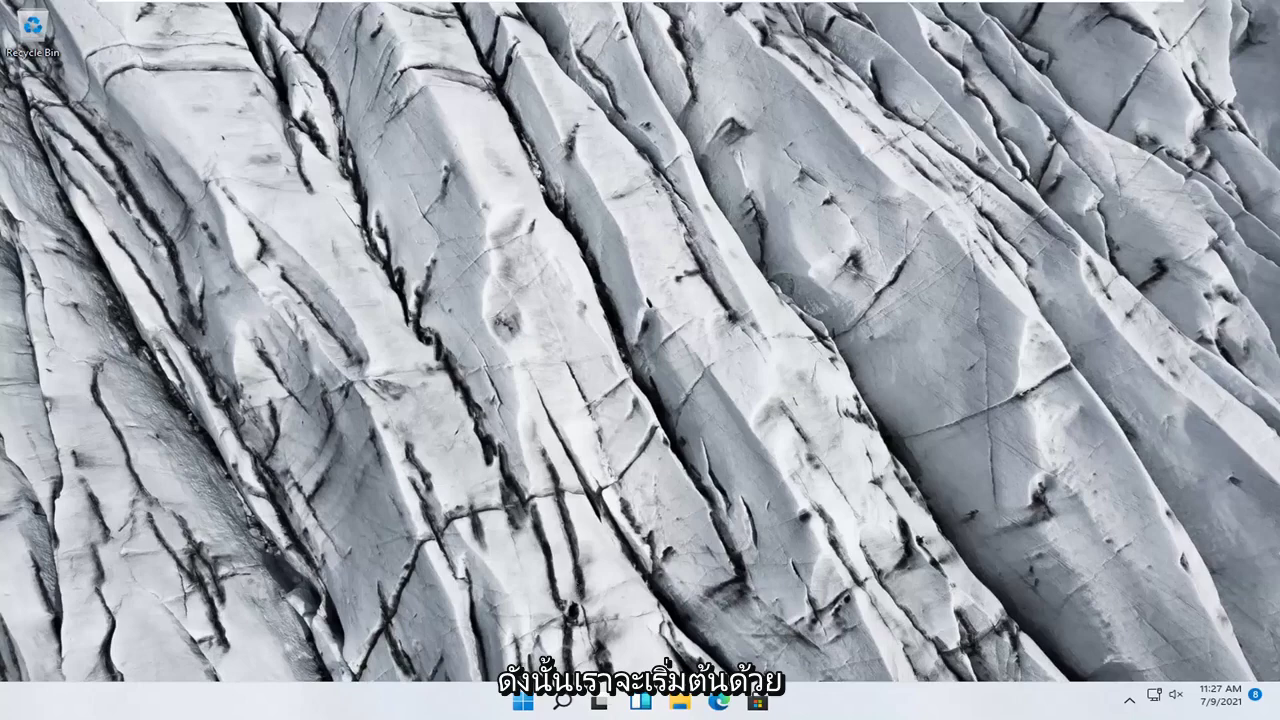
- Open Settings from the Start button's shortcut menu and go to System > Troubleshoot
right_click(518, 704)
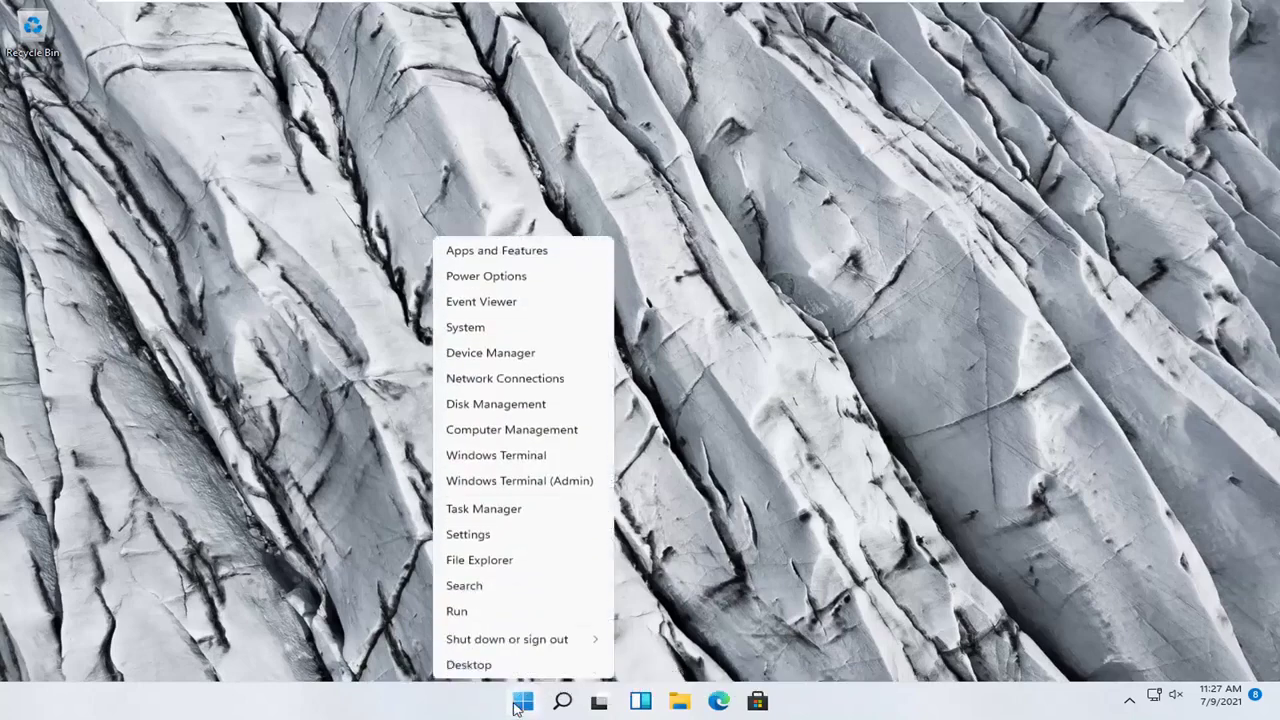
click(490, 542)
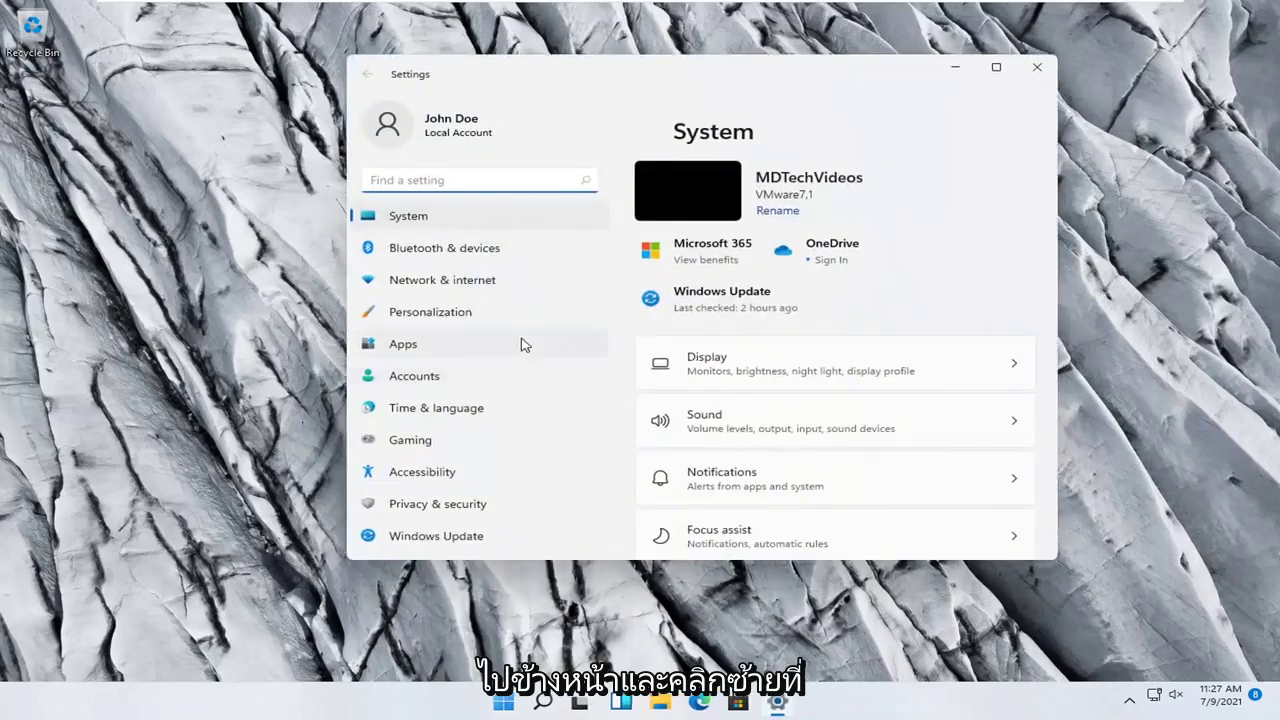
click(407, 218)
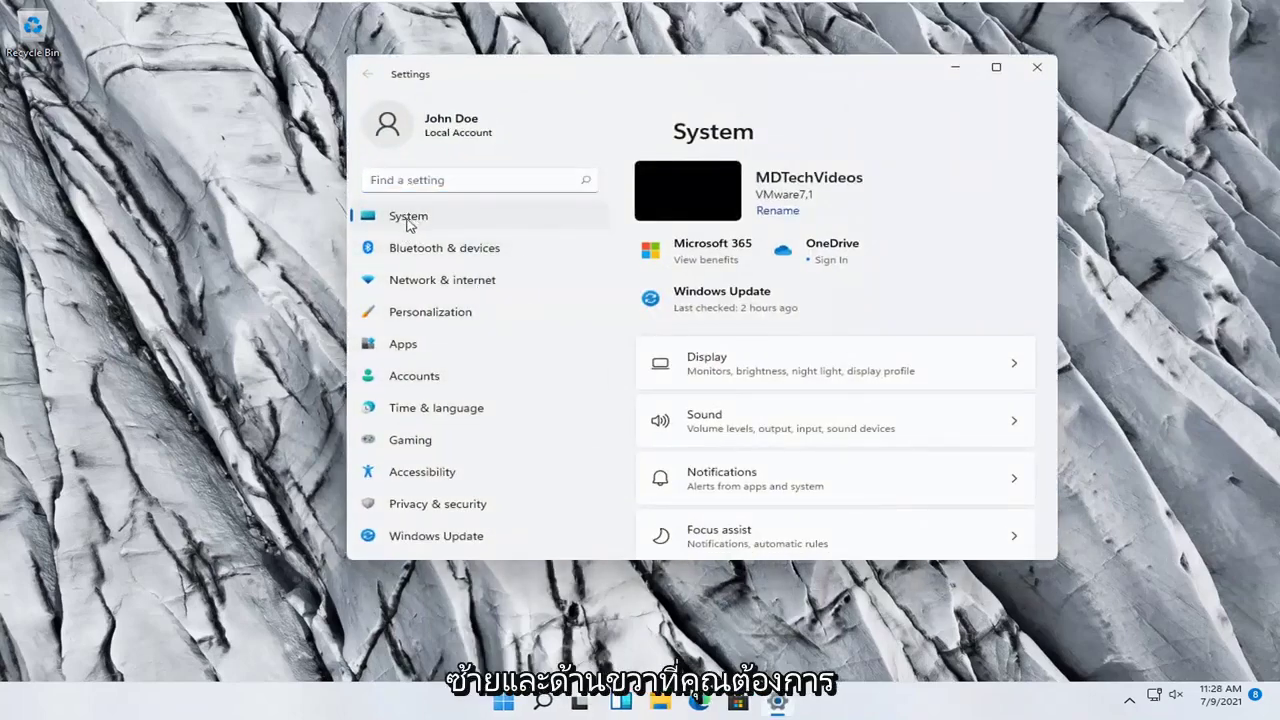
scroll(855, 363, down, 5)
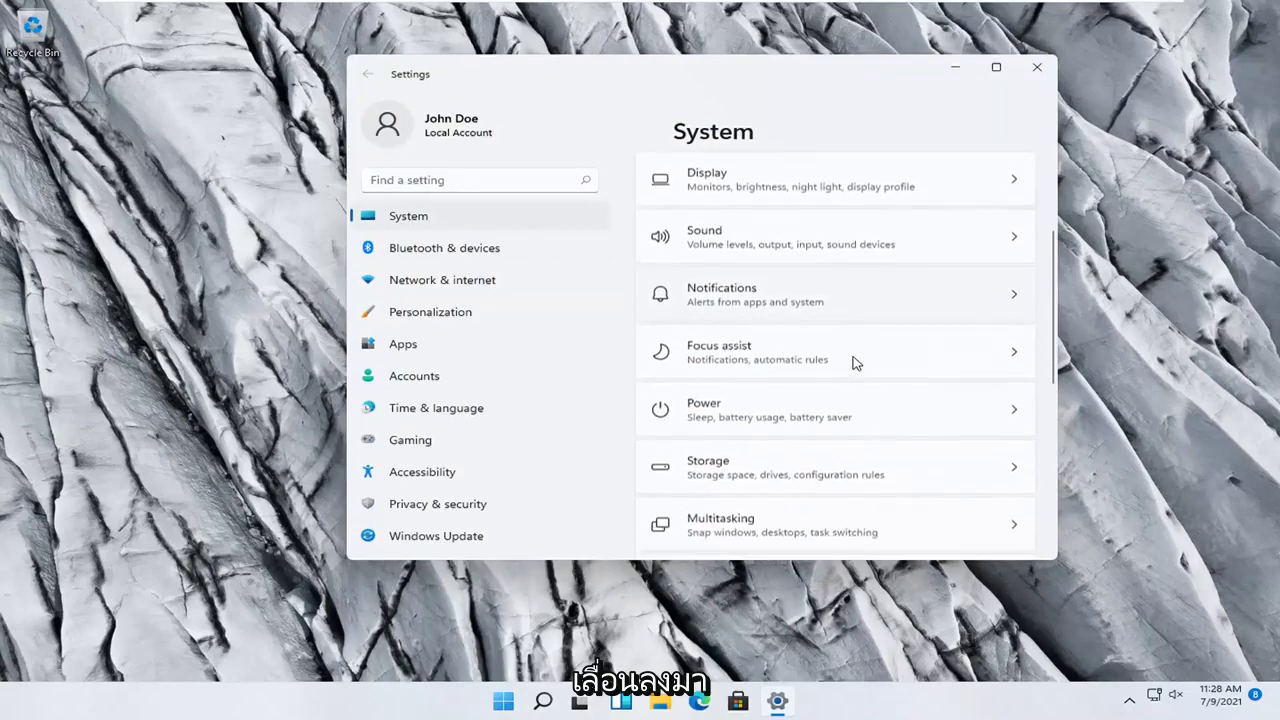
scroll(855, 363, down, 2)
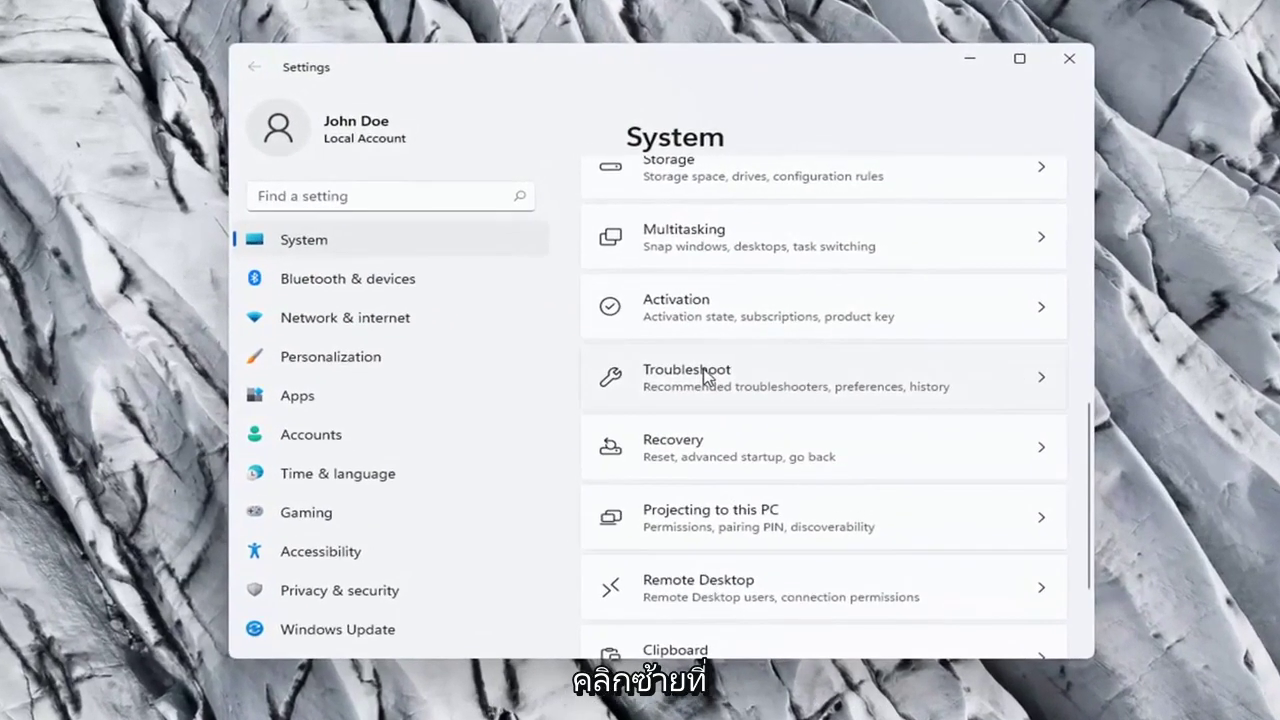
click(710, 370)
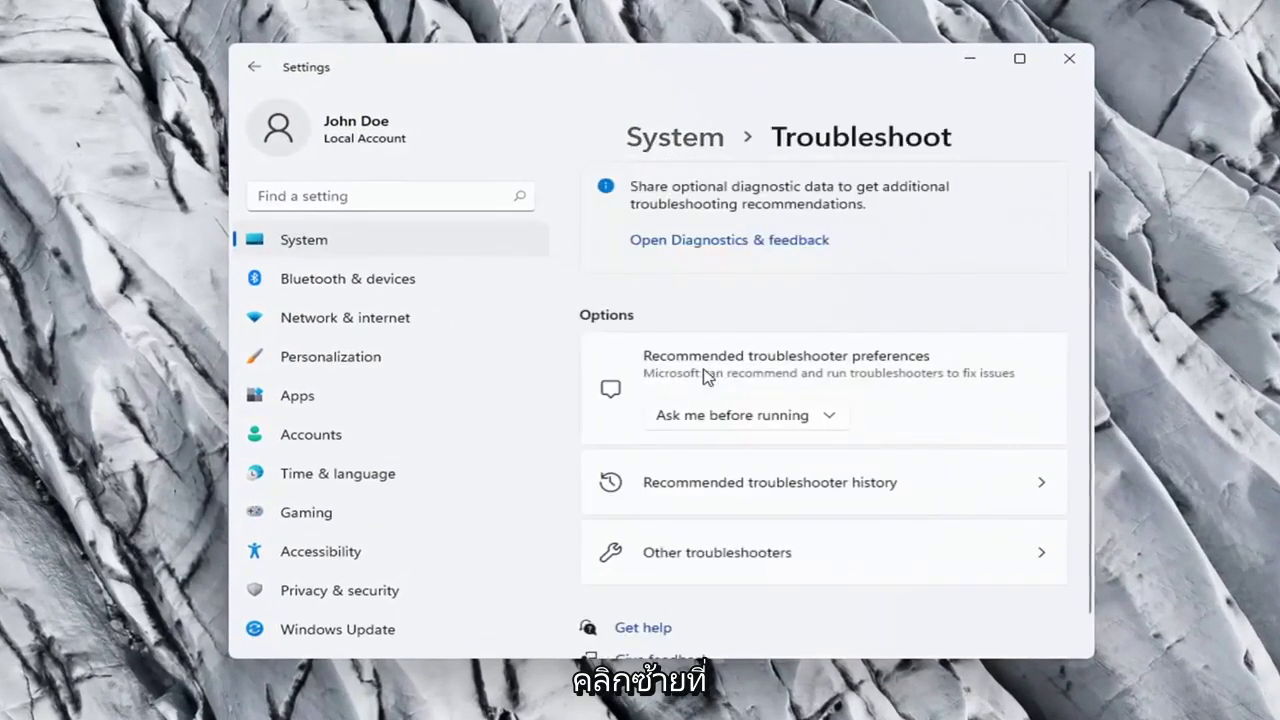
scroll(833, 350, down, 1)
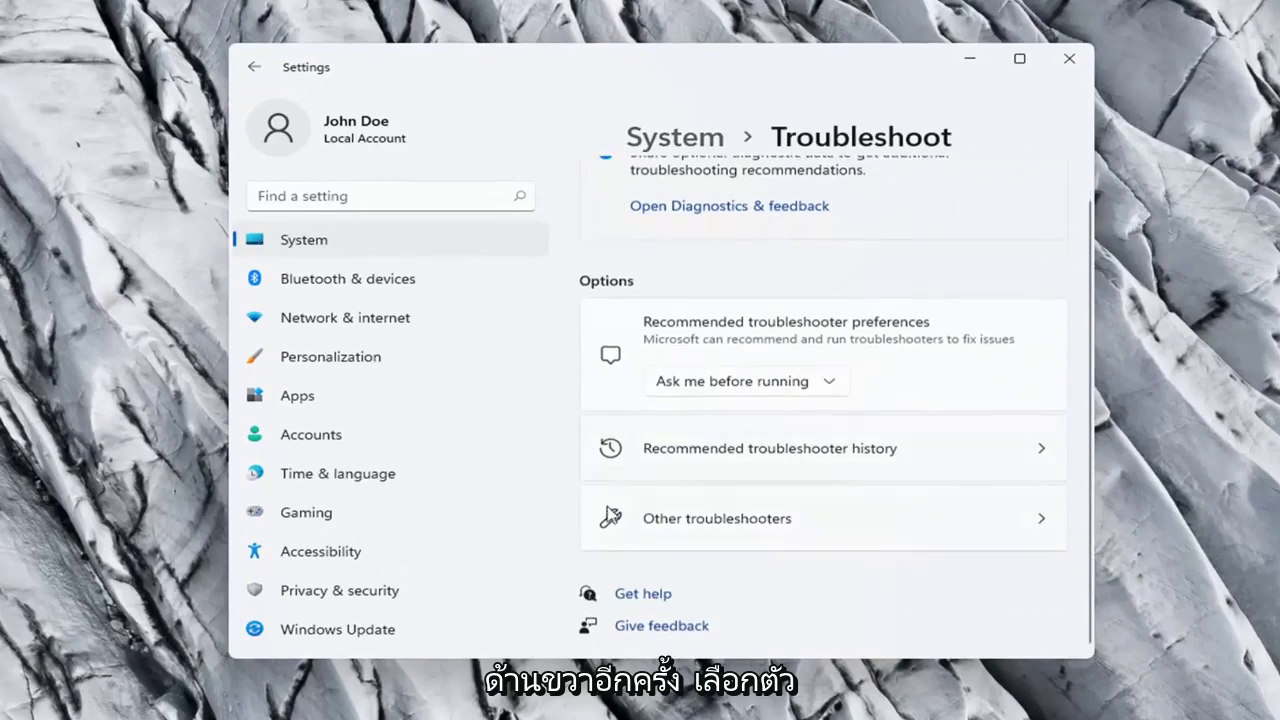
- Run the Network Adapter troubleshooter under Other troubleshooters and close its 'couldn't identify the problem' result
click(754, 528)
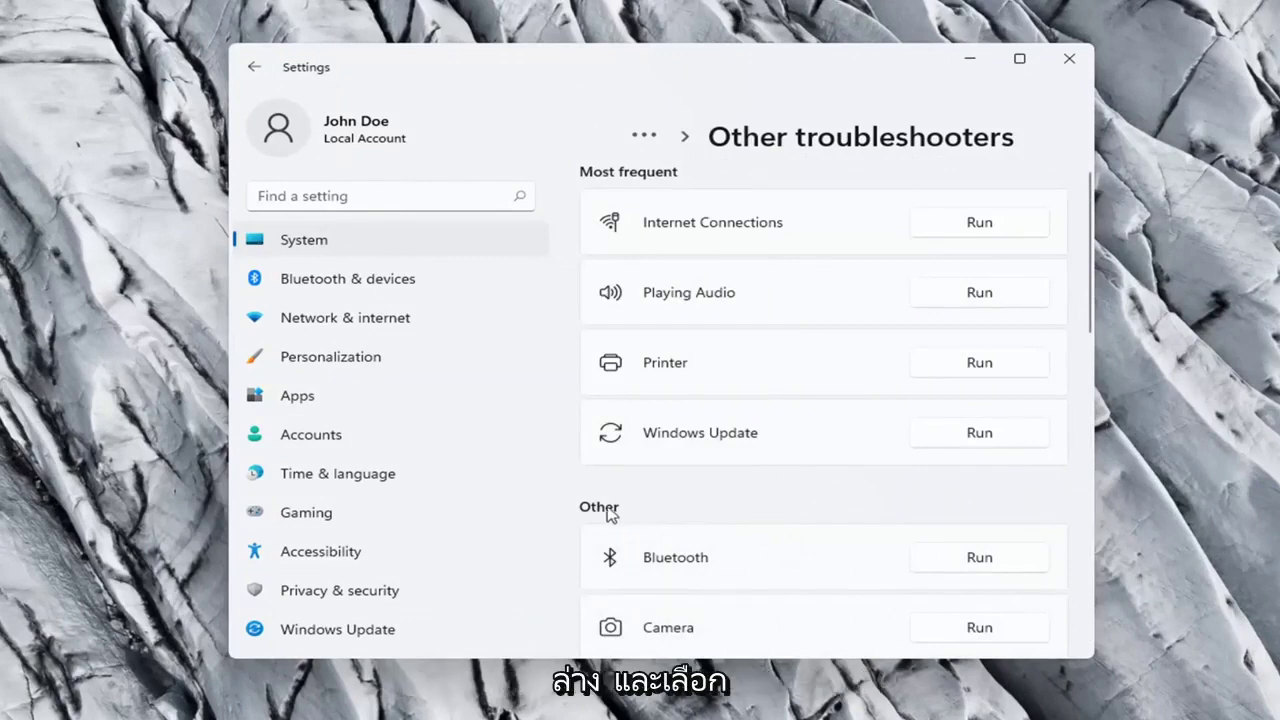
scroll(695, 508, down, 4)
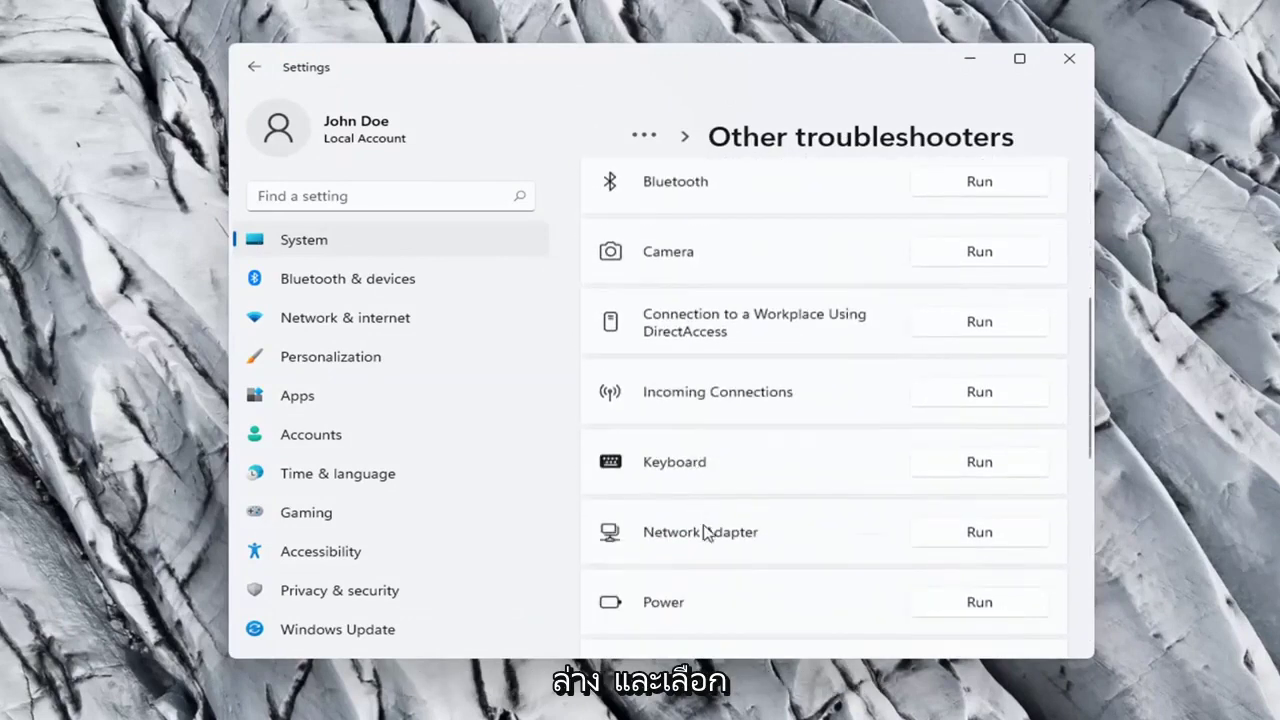
click(979, 536)
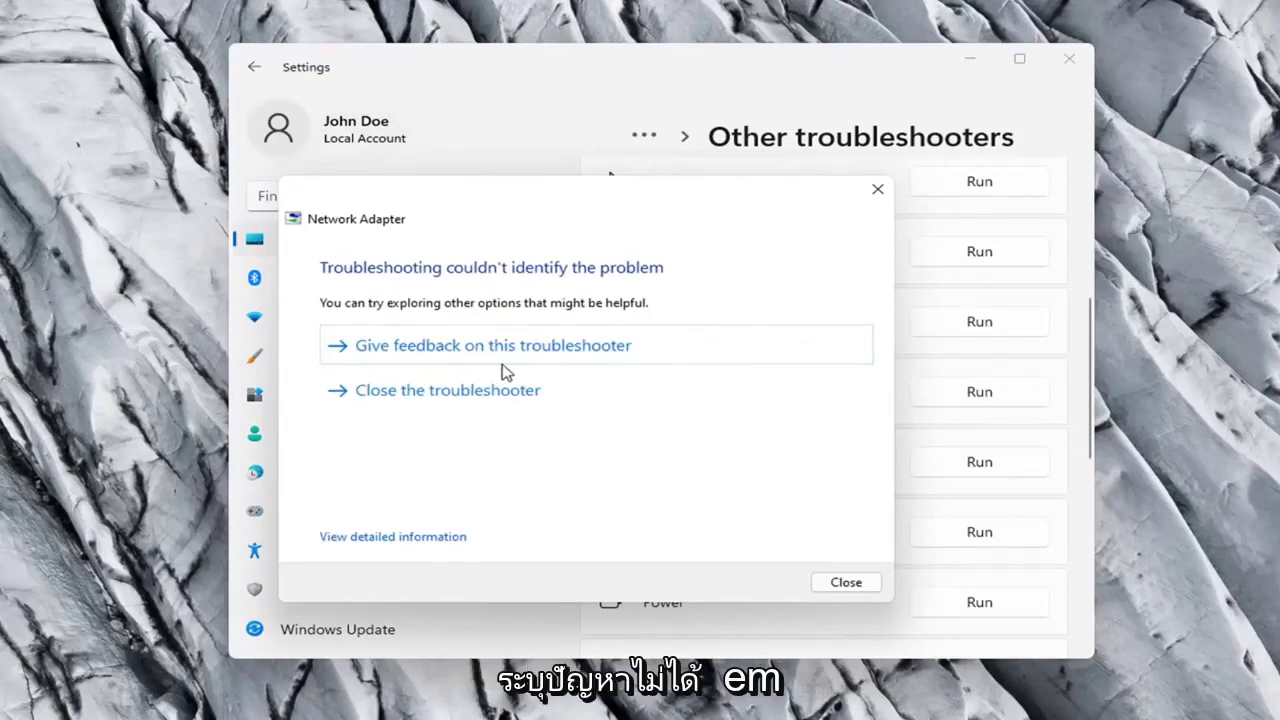
click(840, 585)
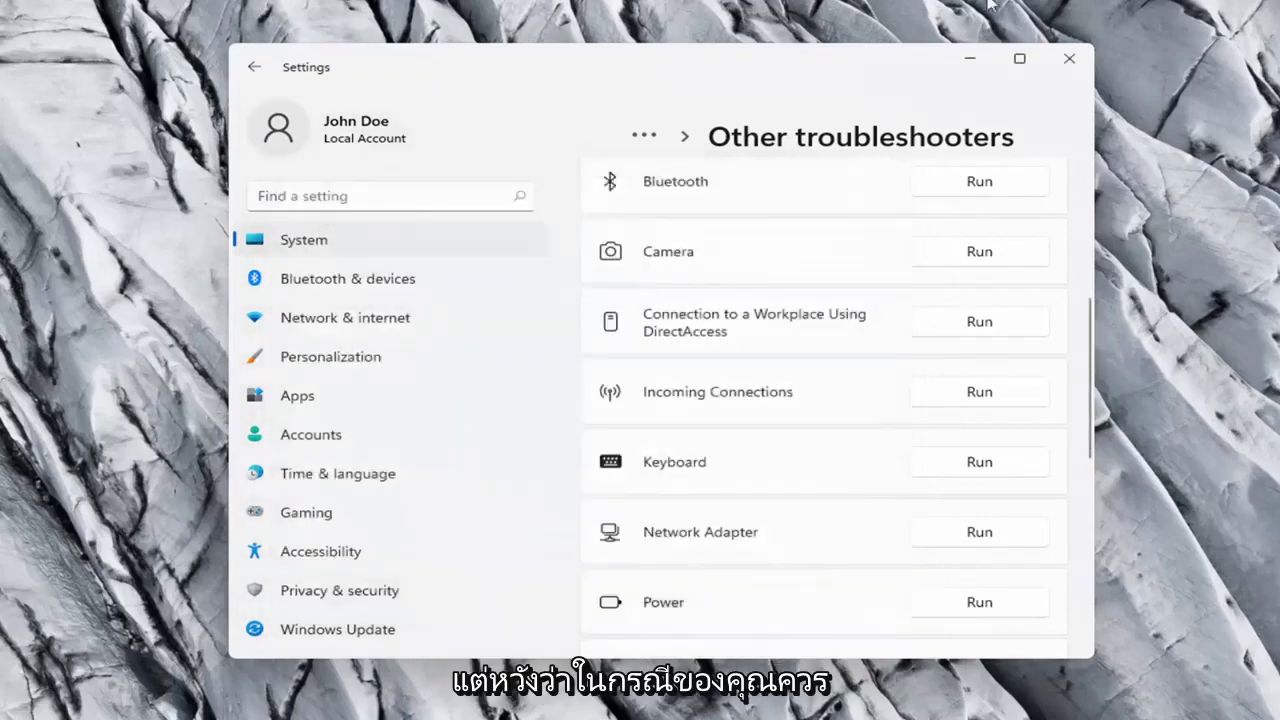
- Close Settings, search 'cmd', and launch Command Prompt as administrator, approving the UAC prompt
click(1067, 63)
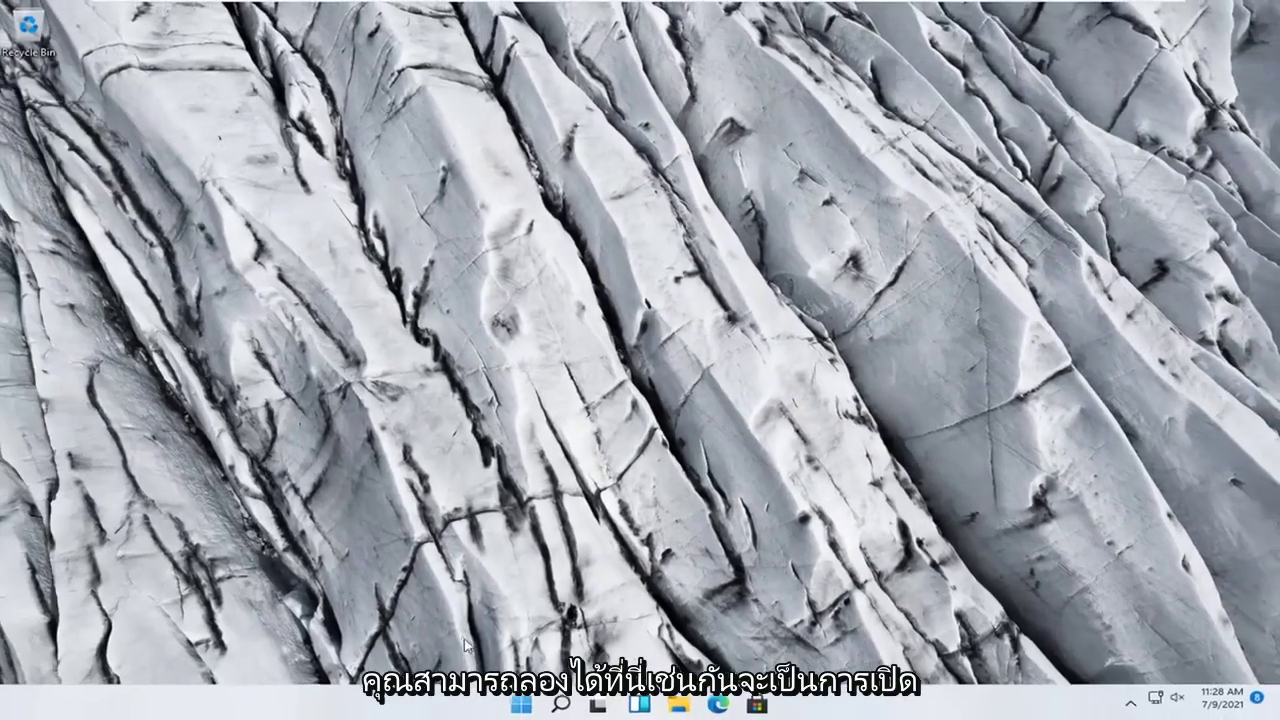
click(561, 704)
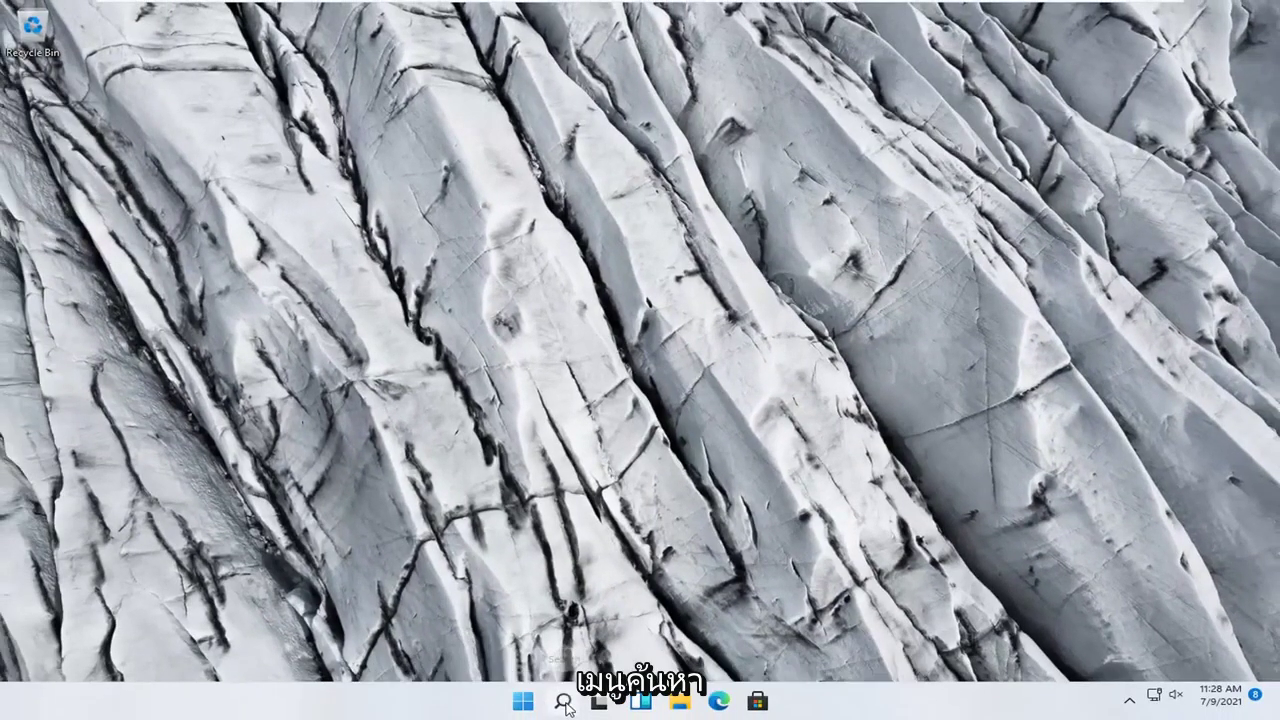
text(cmd)
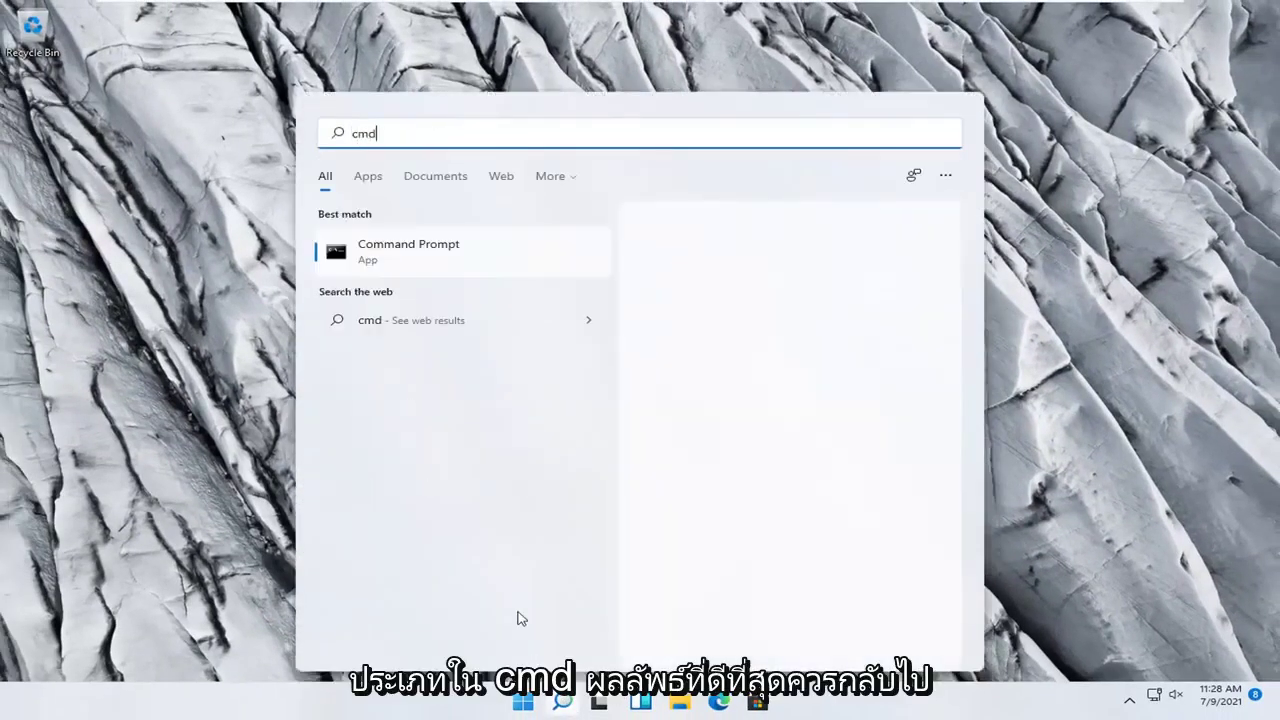
right_click(405, 262)
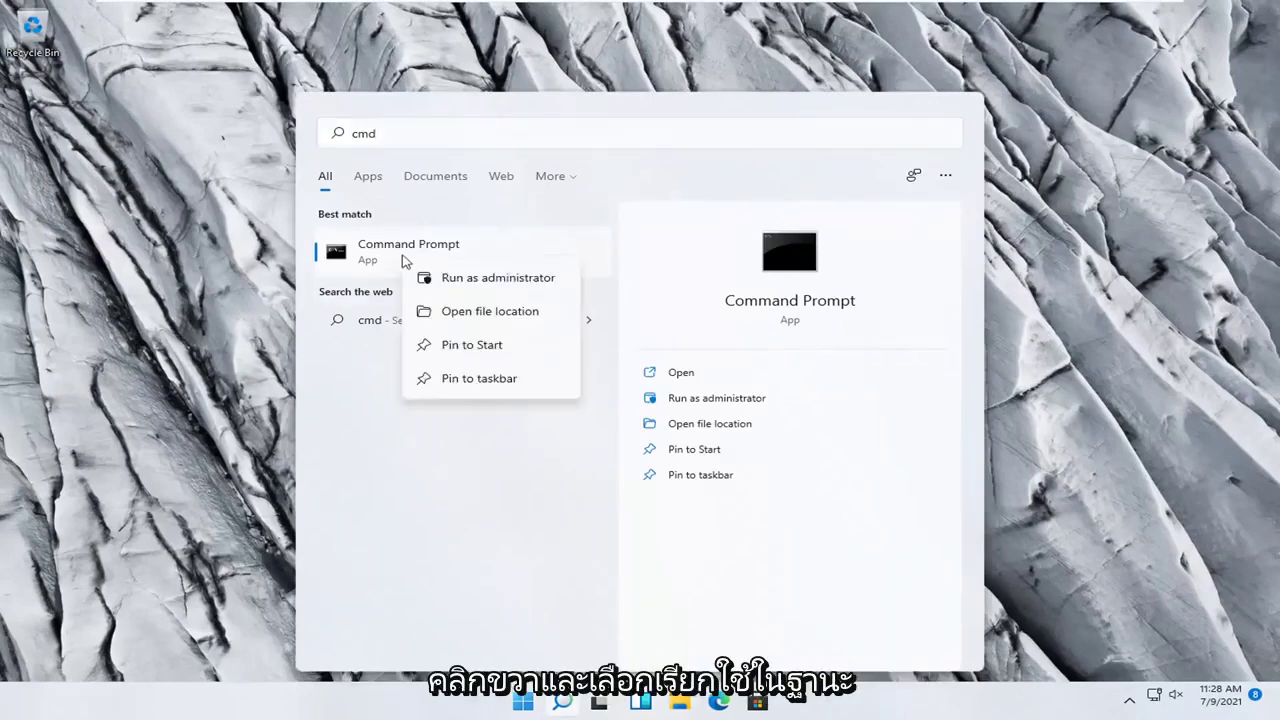
click(463, 280)
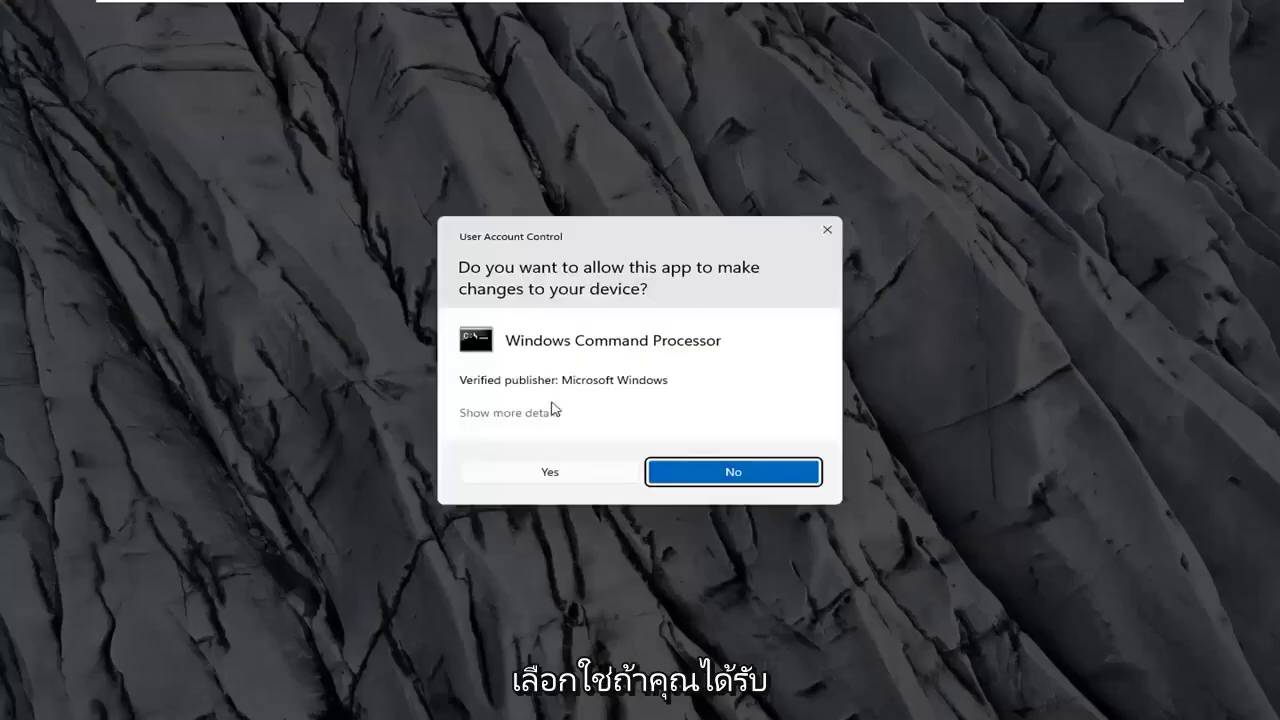
click(567, 477)
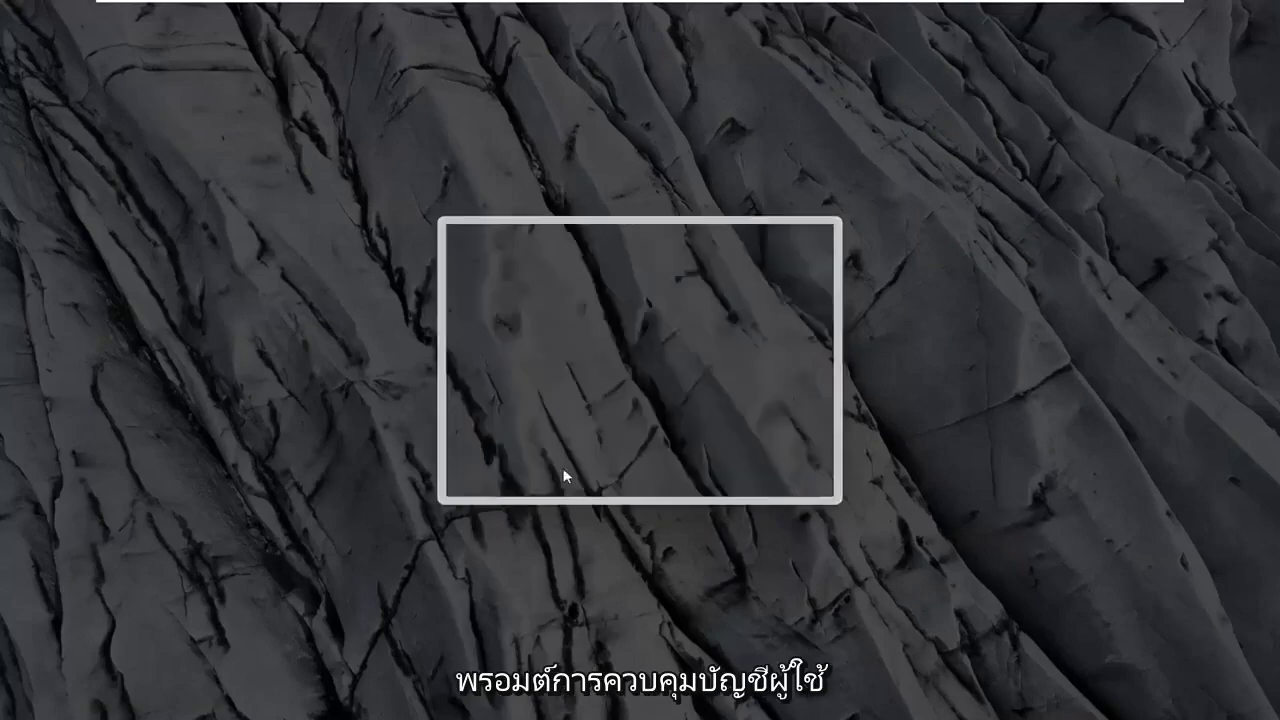
drag(491, 64, 653, 114)
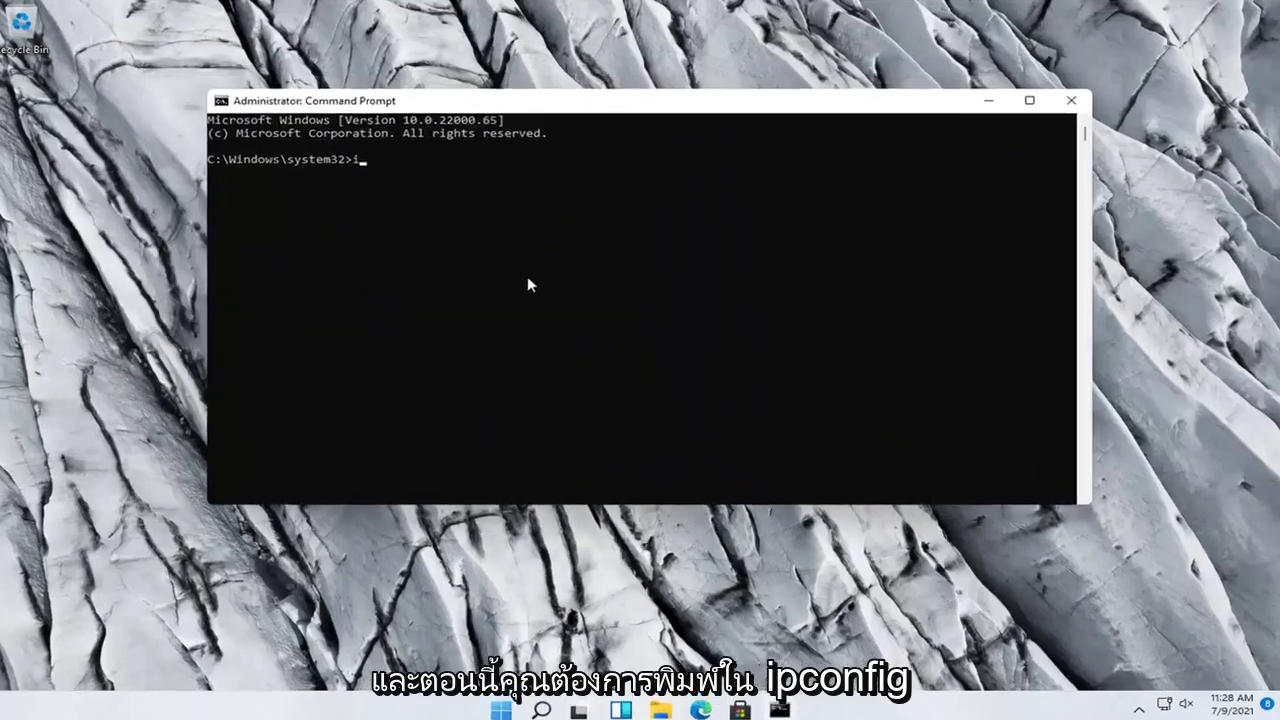
- Run ipconfig /flushdns to clear the DNS resolver cache
text(ipconfig /)
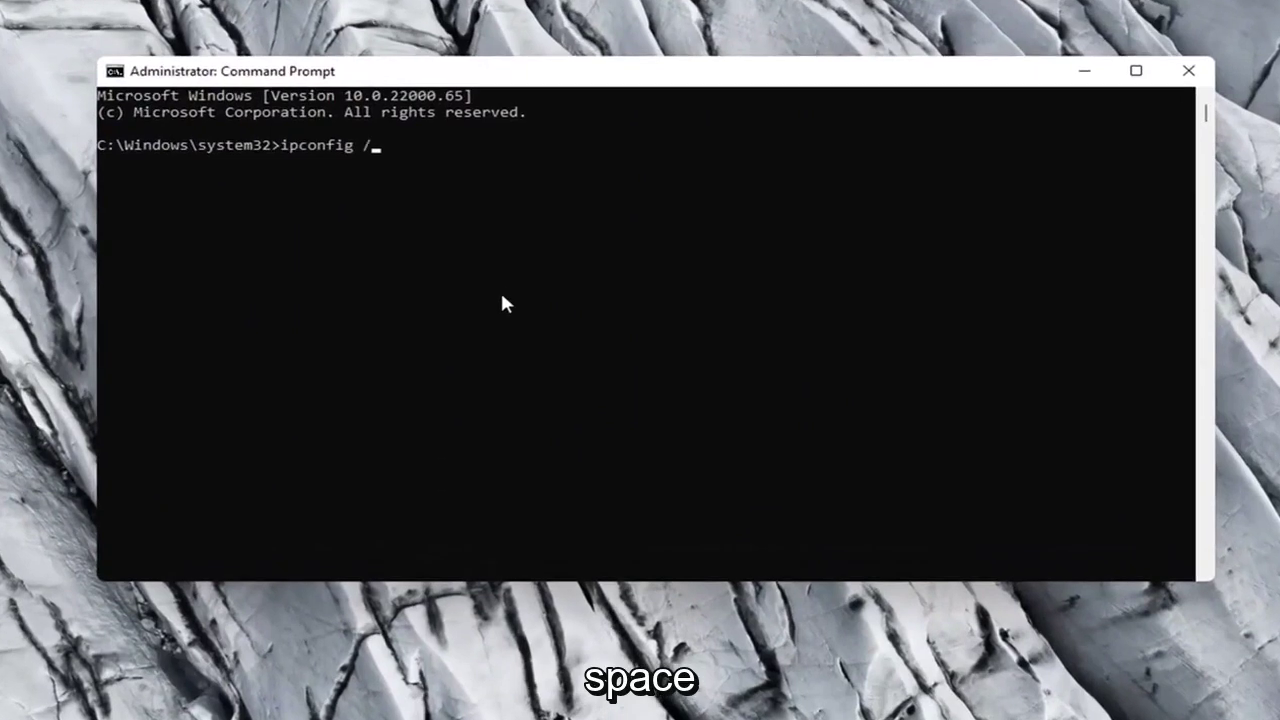
text(flushdns)
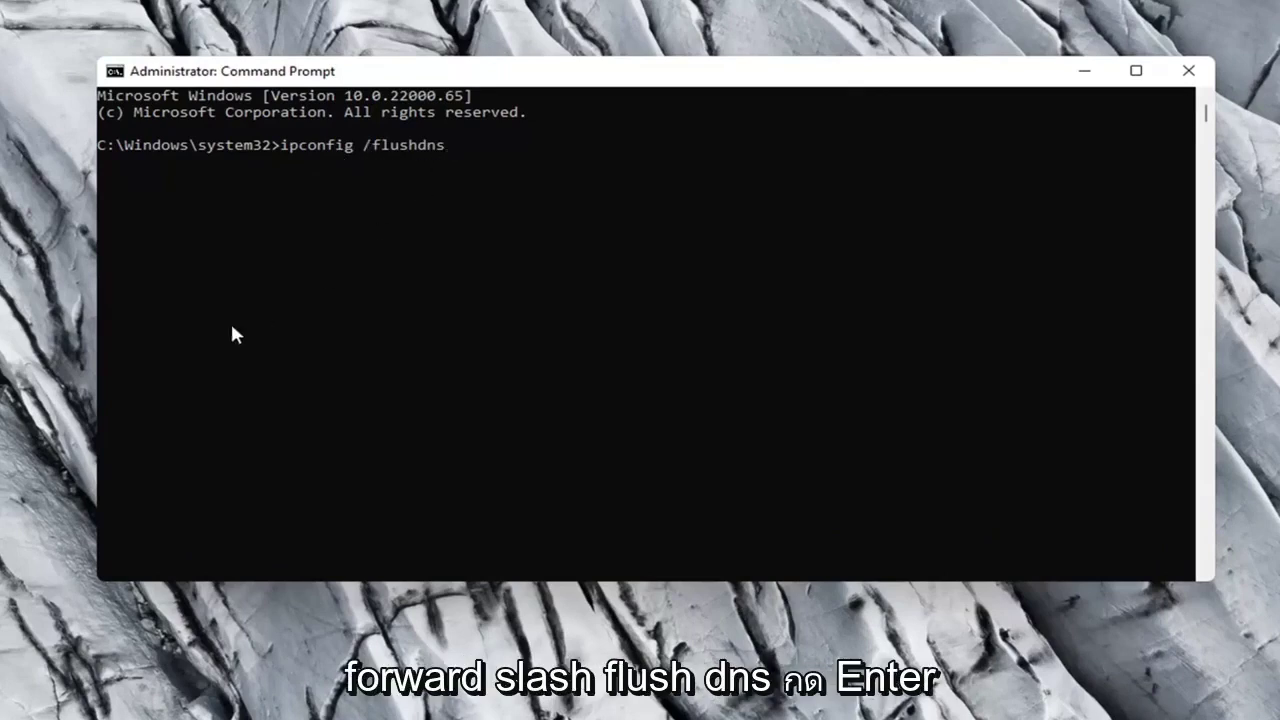
key(Return)
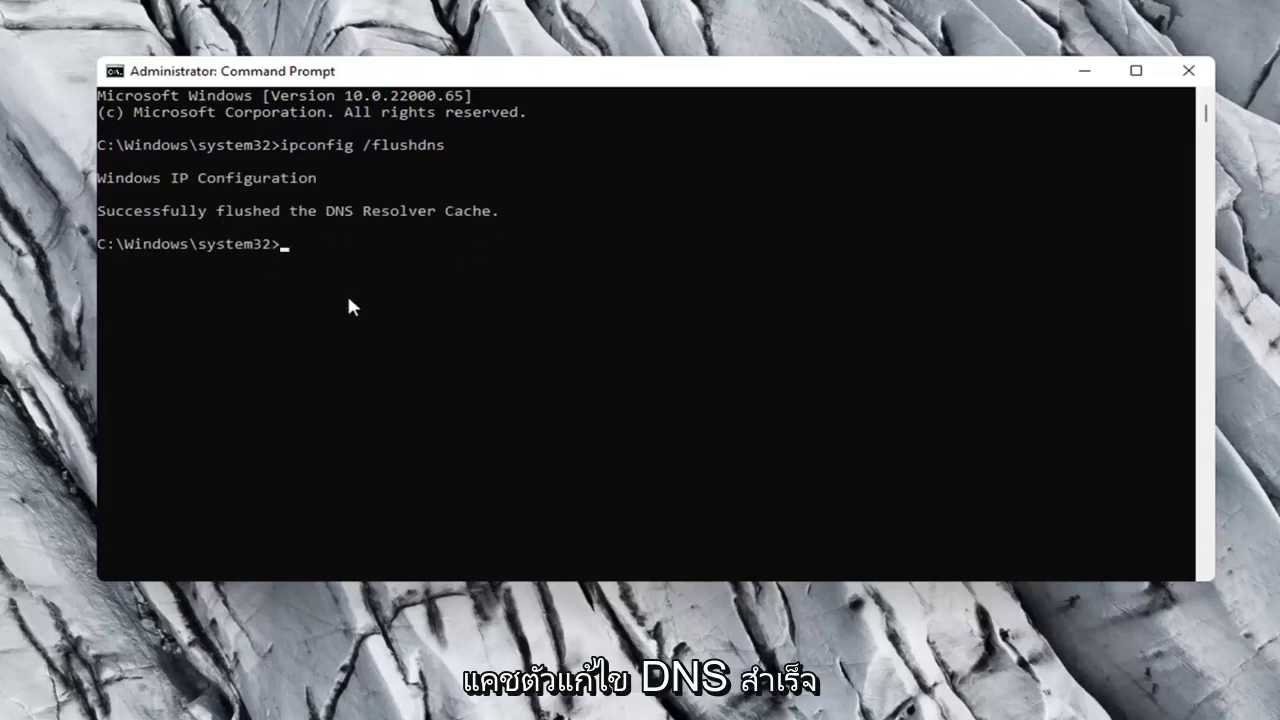
- Run netsh winsock reset, then close Command Prompt
text(netsh )
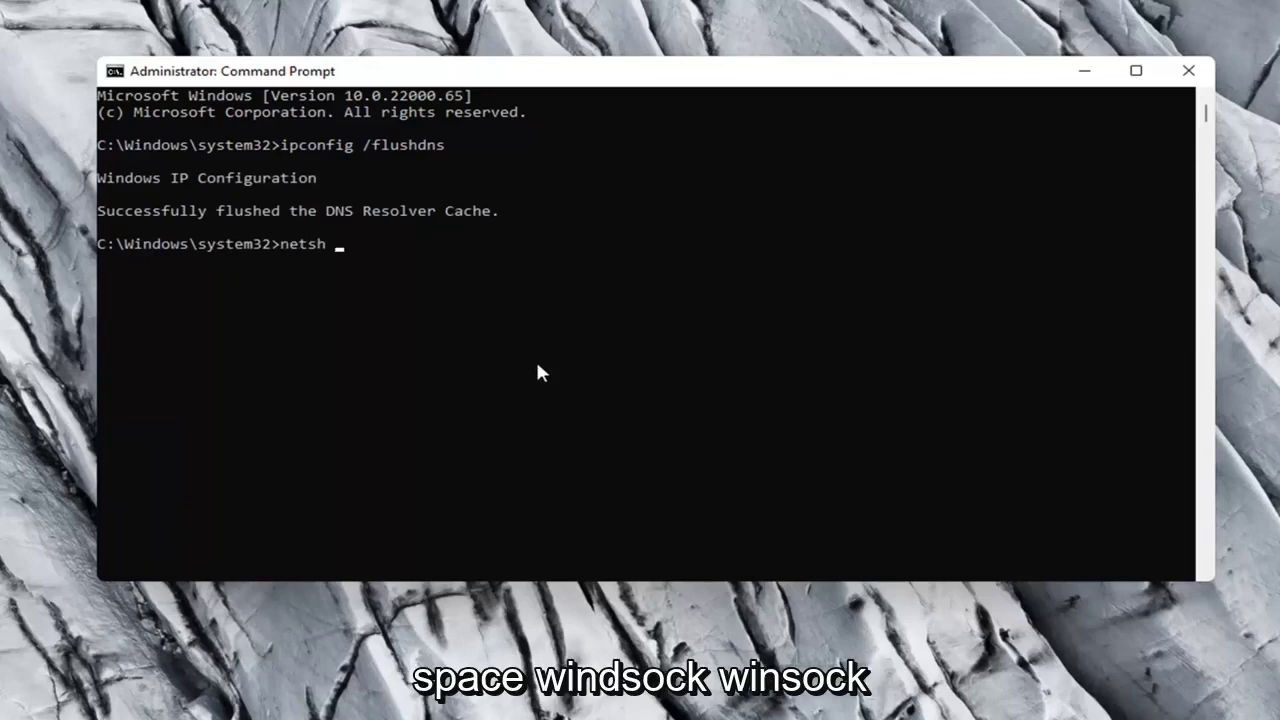
text(winsock reset)
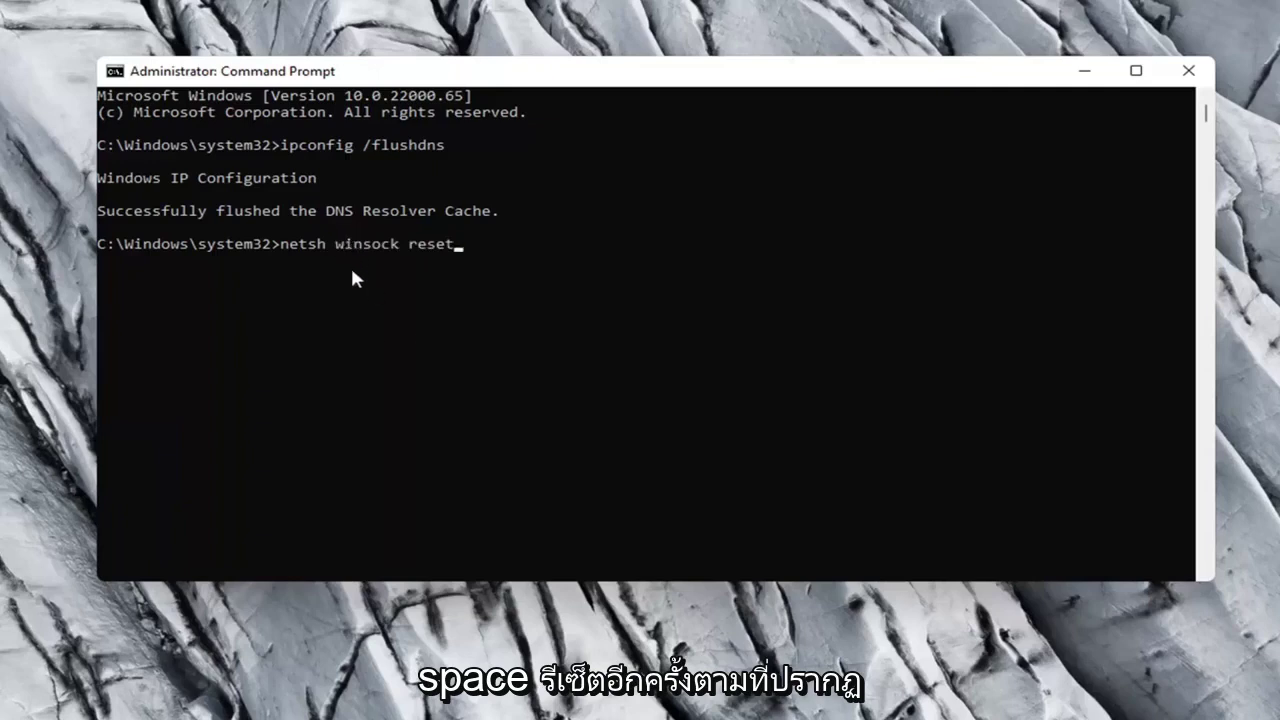
key(Return)
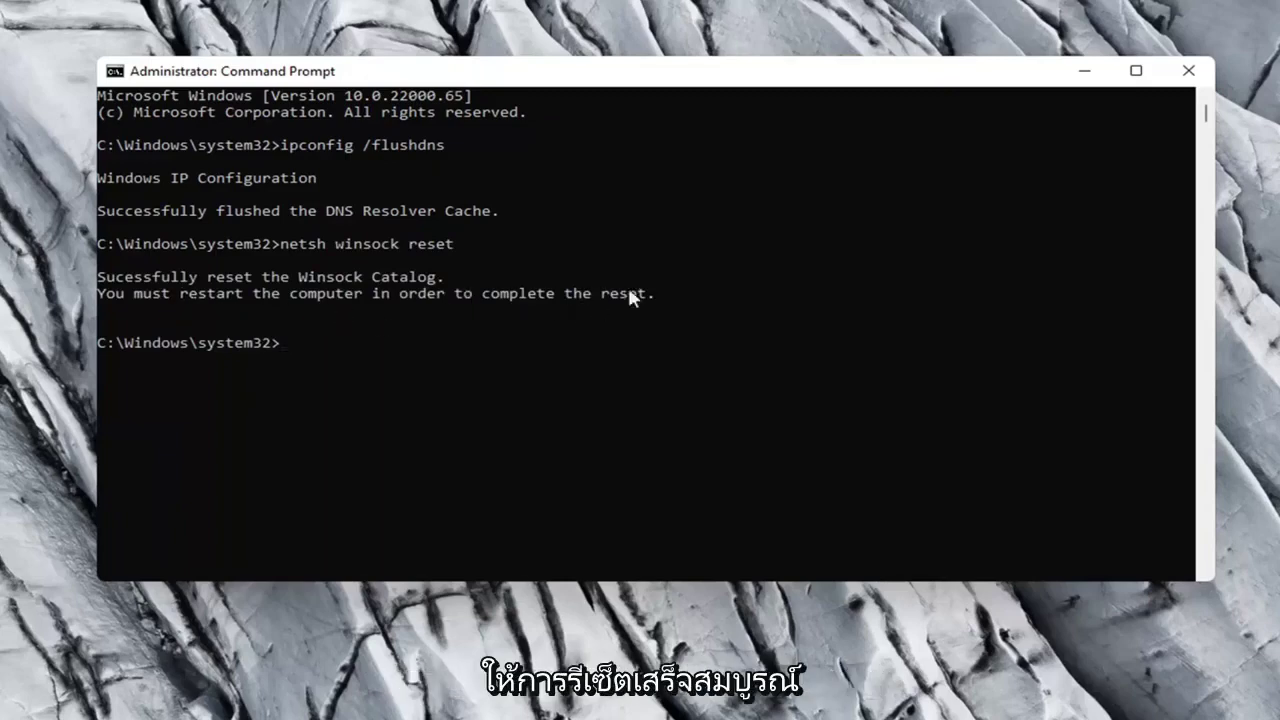
click(1188, 71)
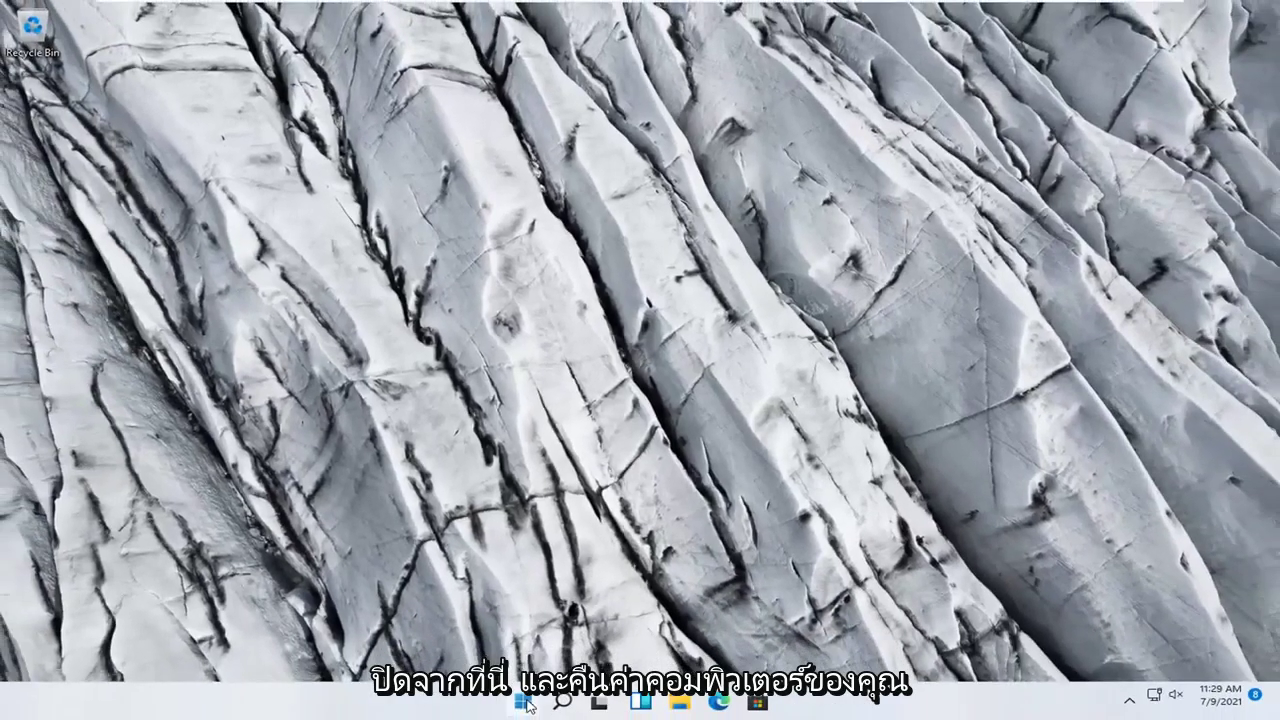
- Restart the computer from the Start button's Shut down or sign out menu
right_click(522, 700)
mouse_move(575, 640)
click(655, 662)
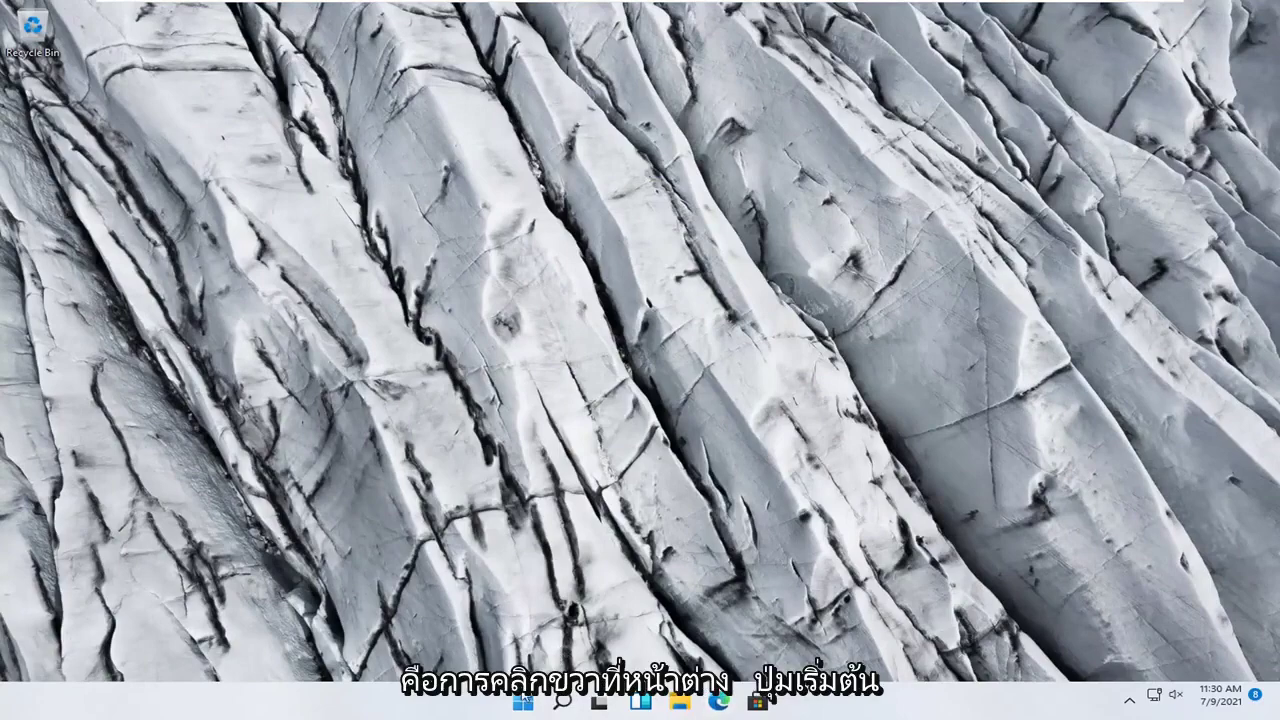
- Open Settings and go to Network & internet > Advanced network settings to find Network reset
right_click(522, 702)
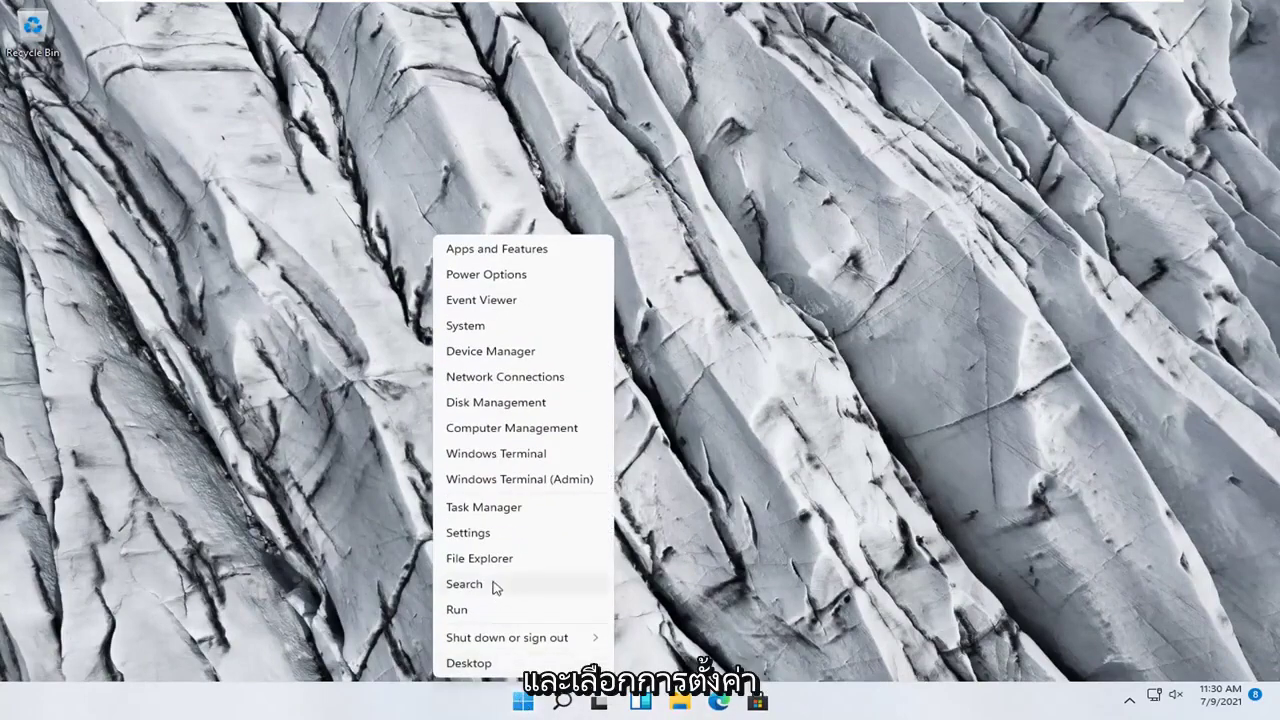
click(467, 533)
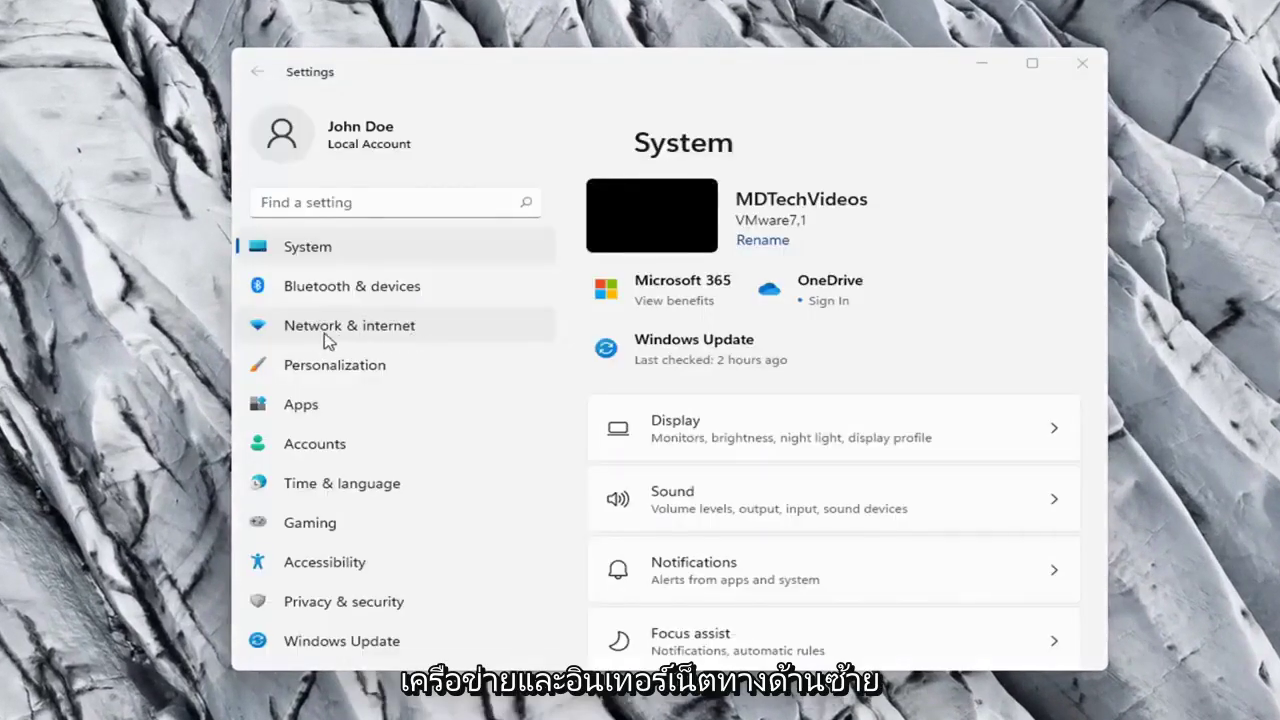
click(358, 340)
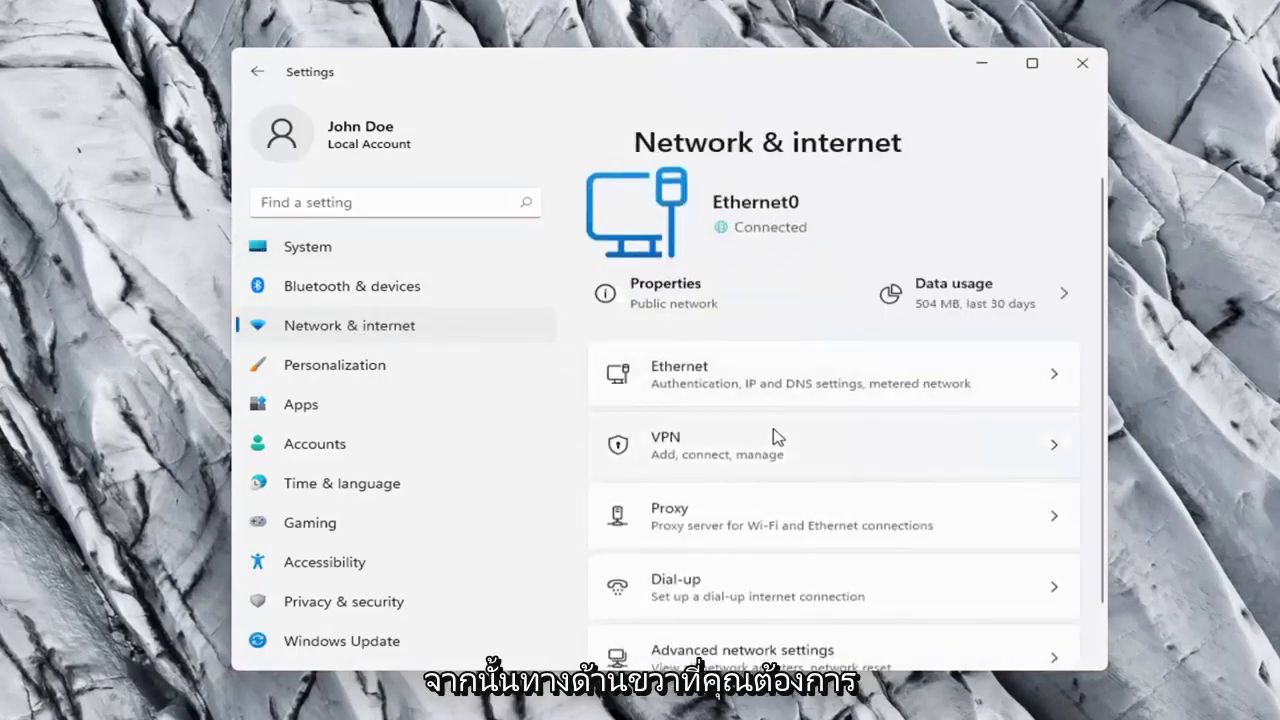
scroll(777, 437, down, 1)
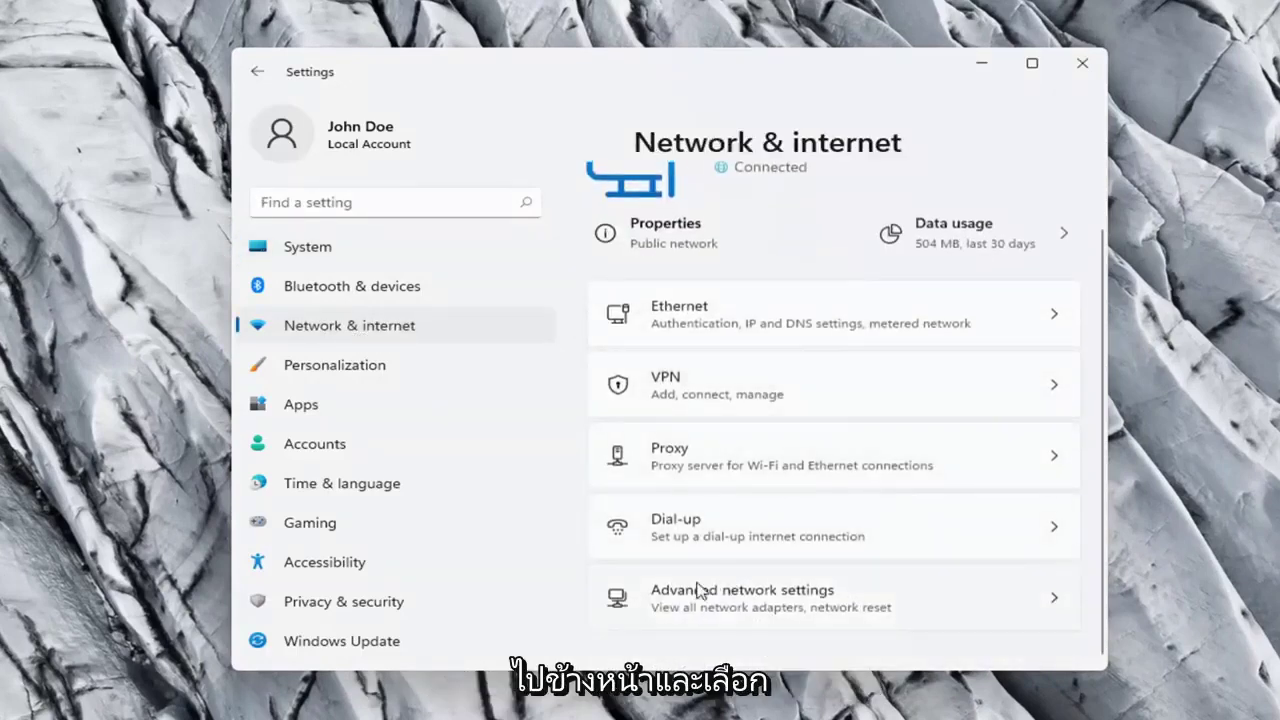
click(832, 610)
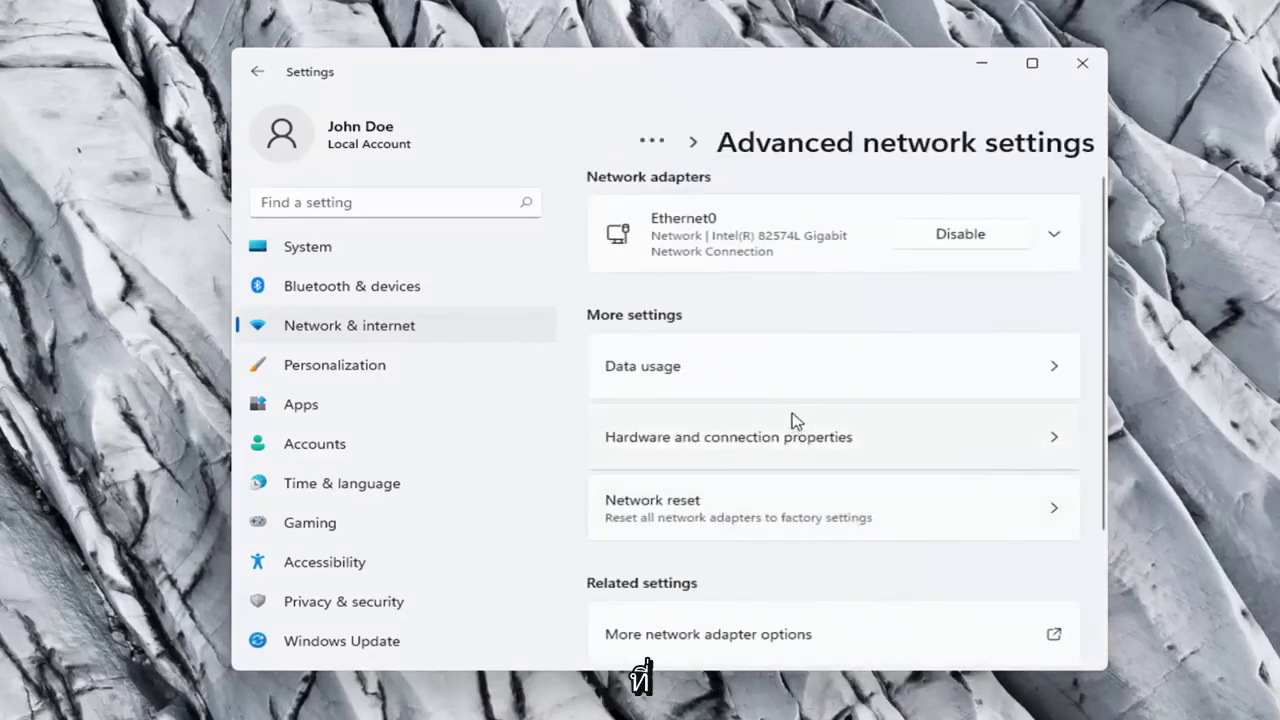
scroll(774, 397, down, 2)
scroll(728, 343, up, 1)
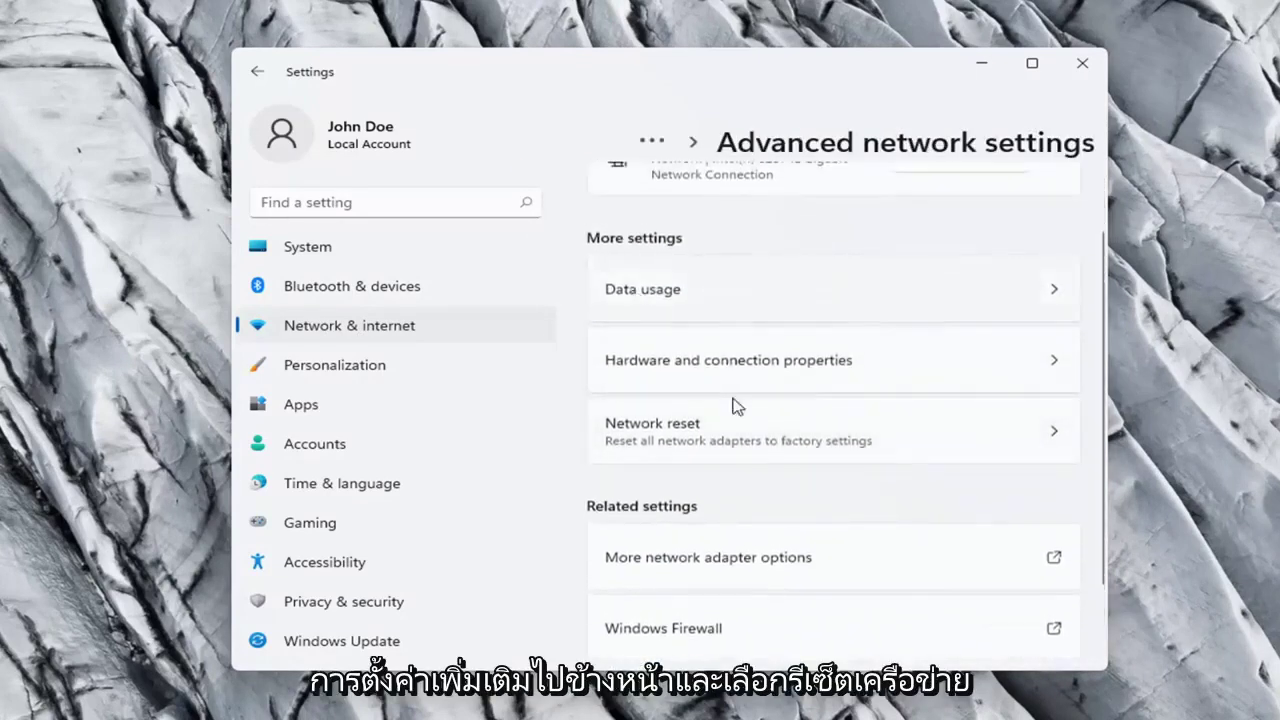
scroll(690, 412, down, 1)
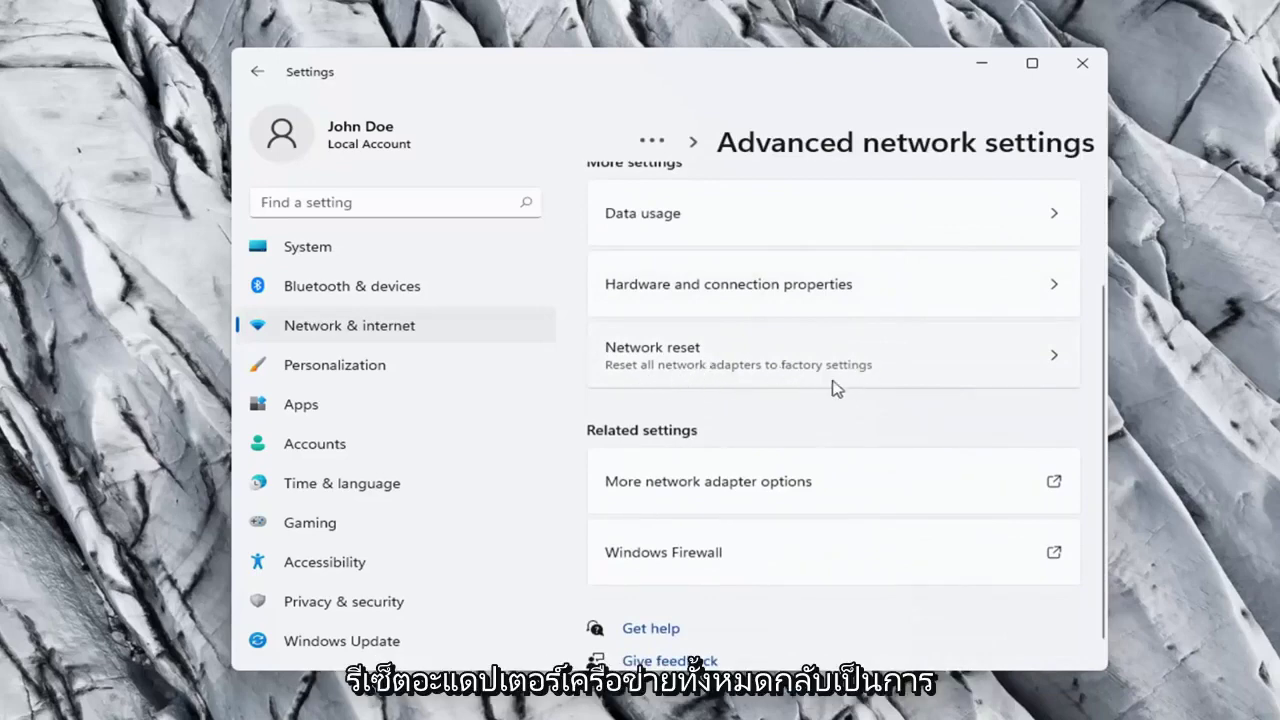
- Confirm Network reset with Reset now and Yes, close the 5-minute sign-out notice, and exit Settings
click(900, 378)
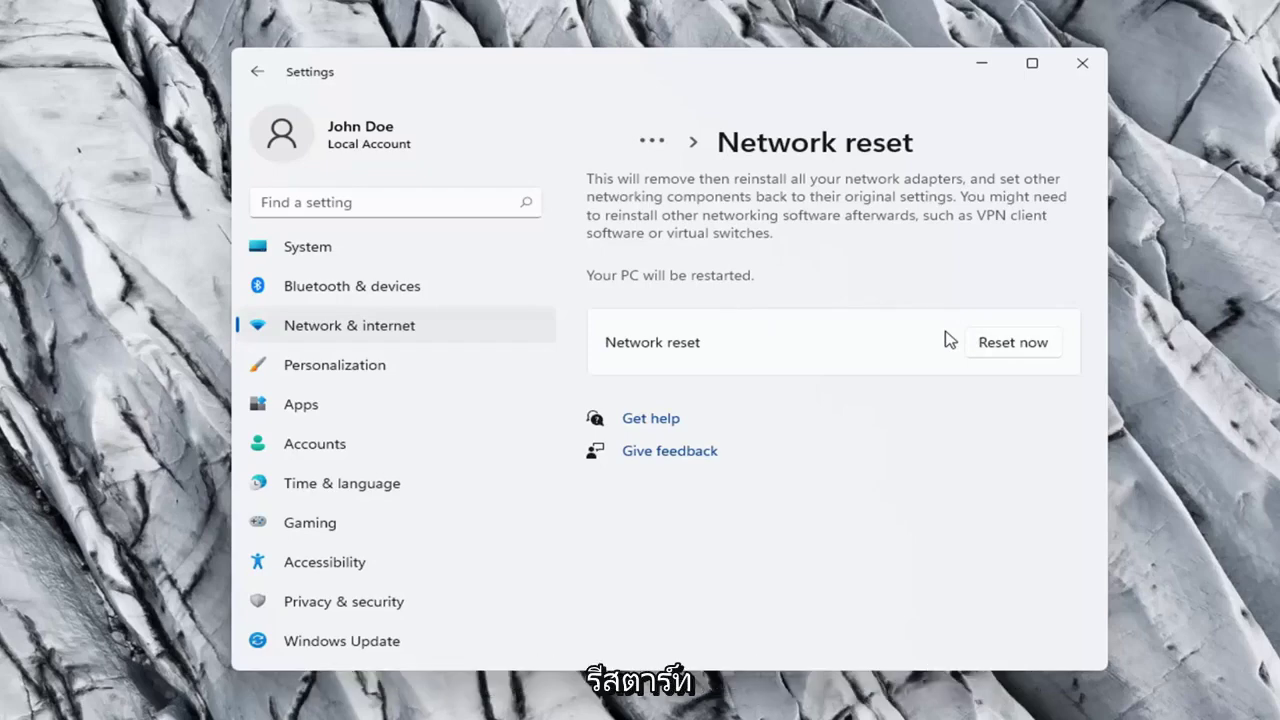
click(1020, 347)
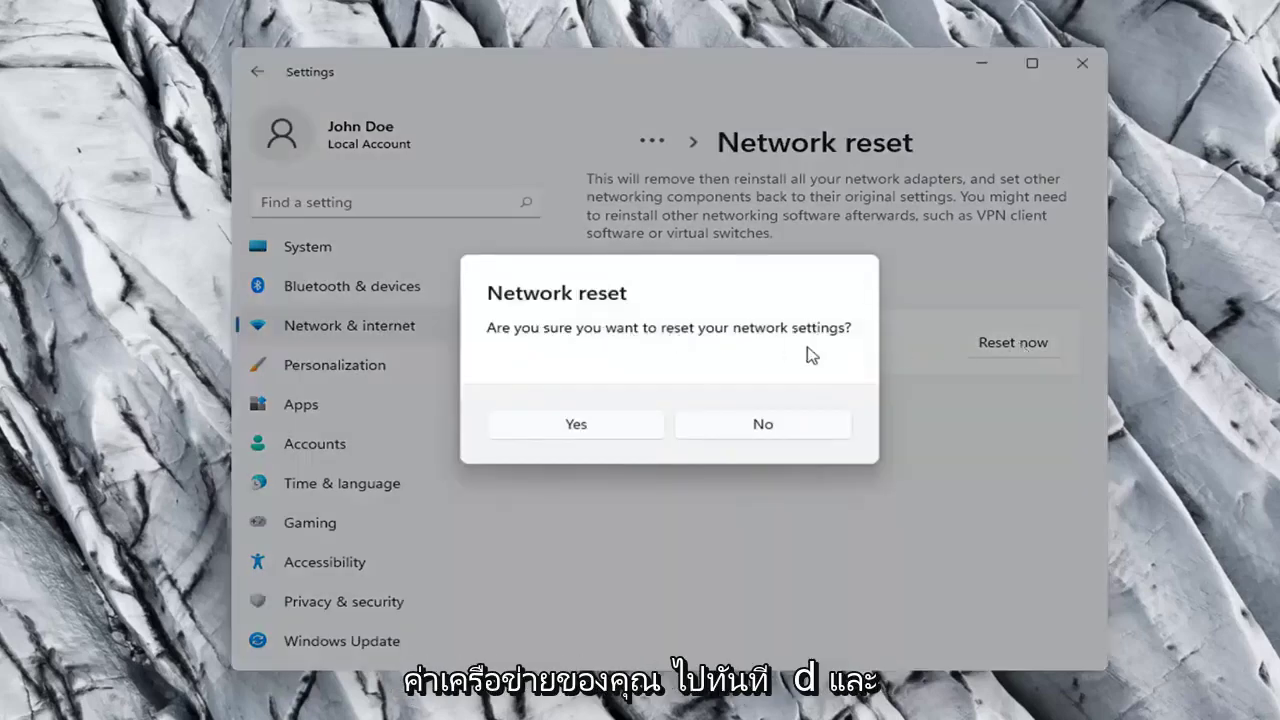
click(591, 433)
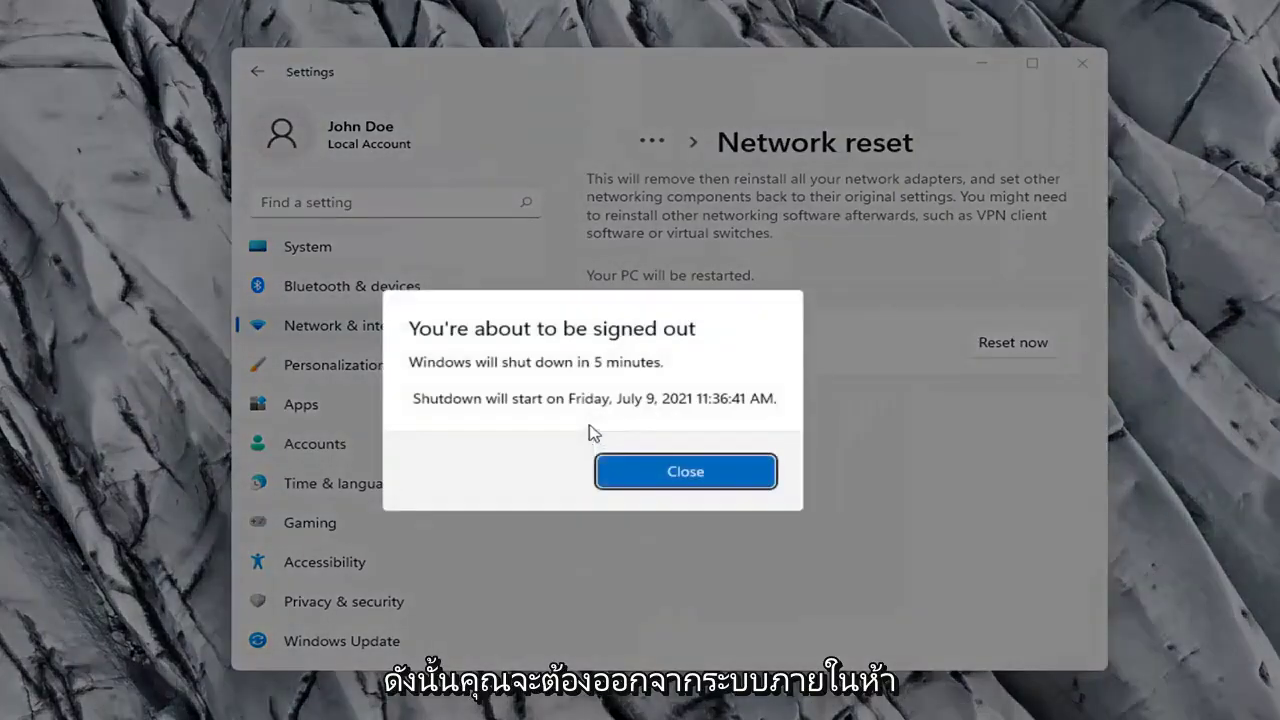
click(660, 478)
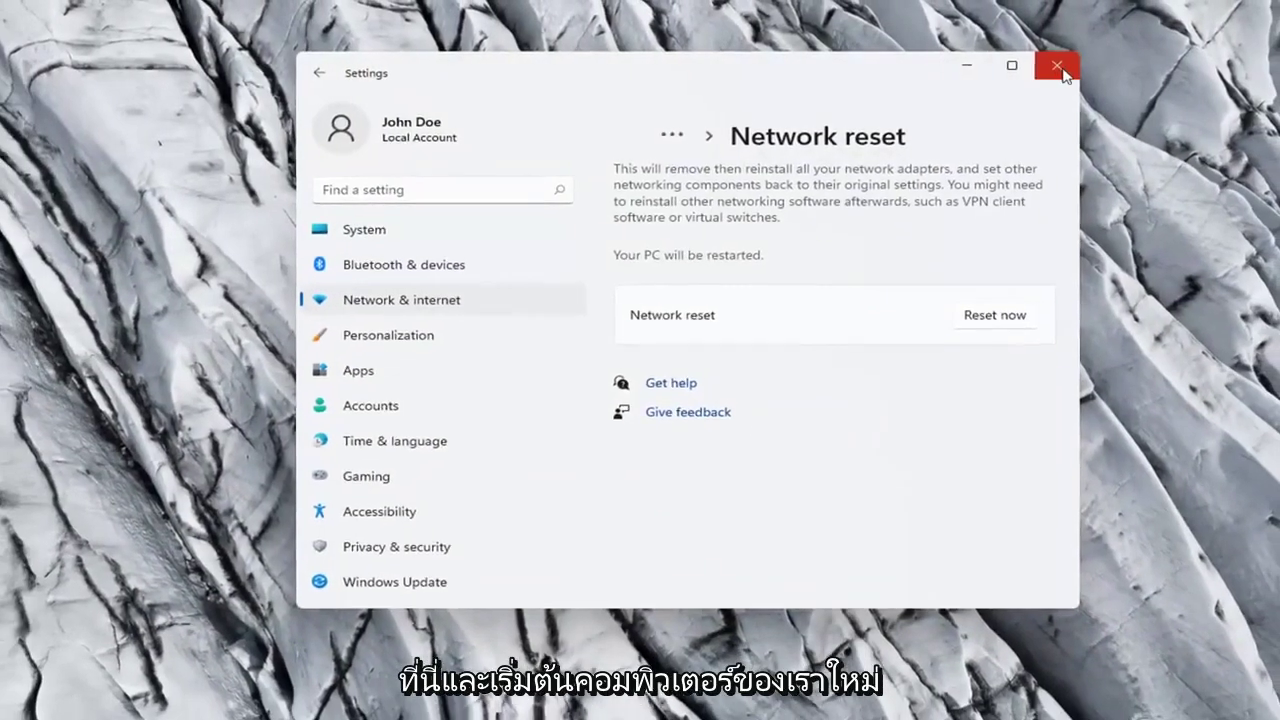
click(1060, 70)
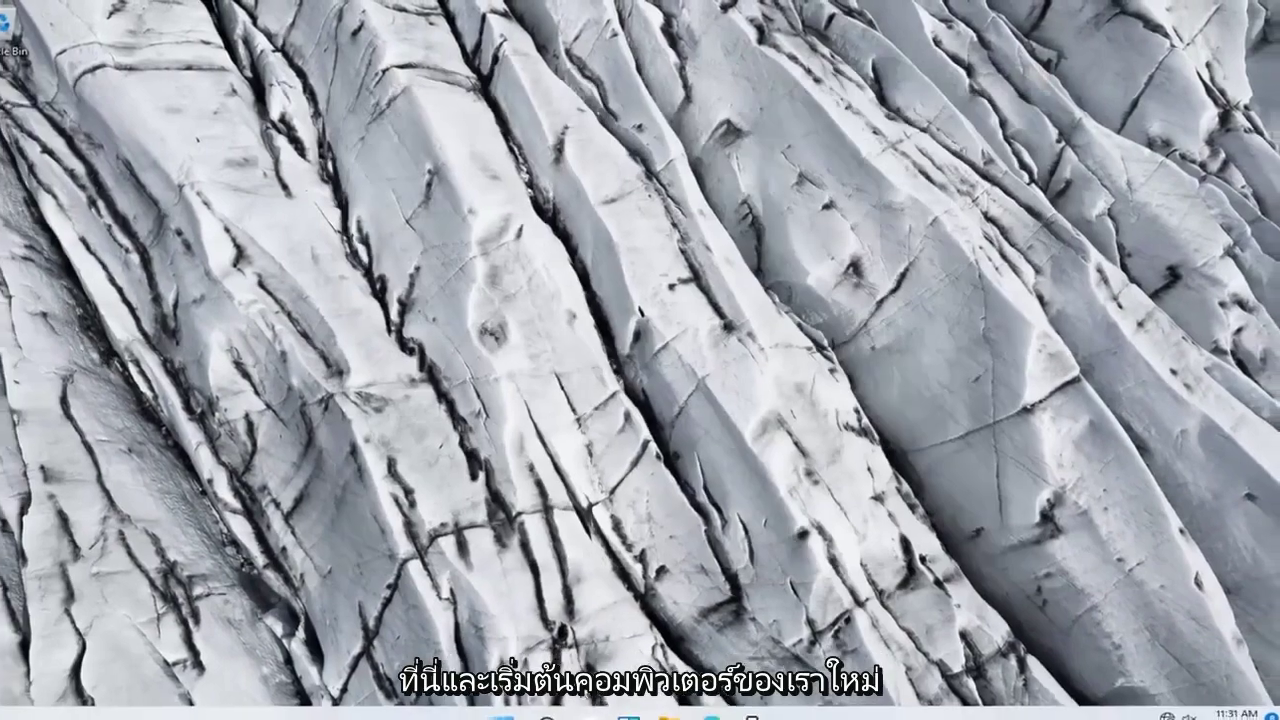